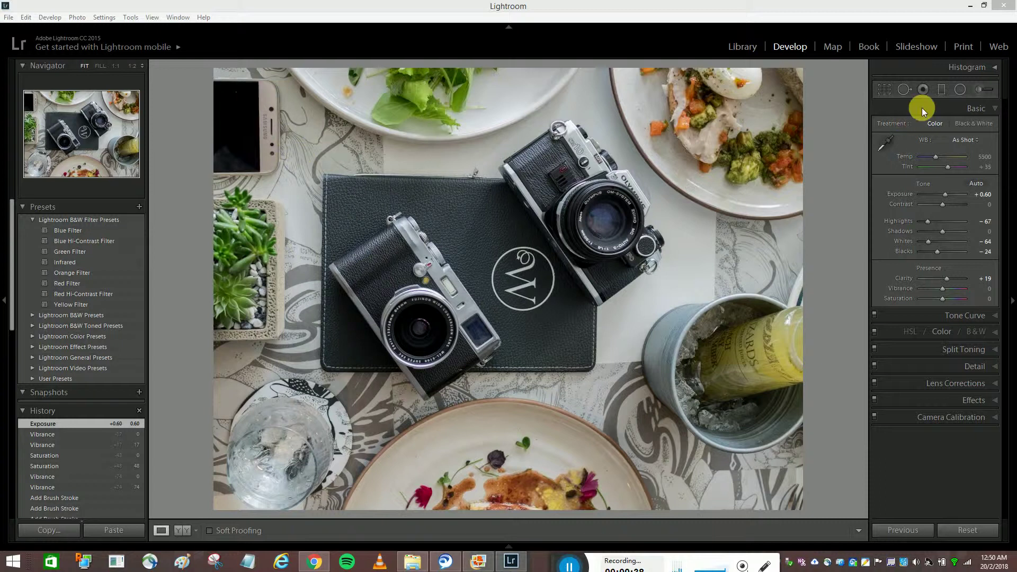
# Step: Reset all develop settings of the tabletop photo, including its existing crop
pyautogui.click(883, 91)
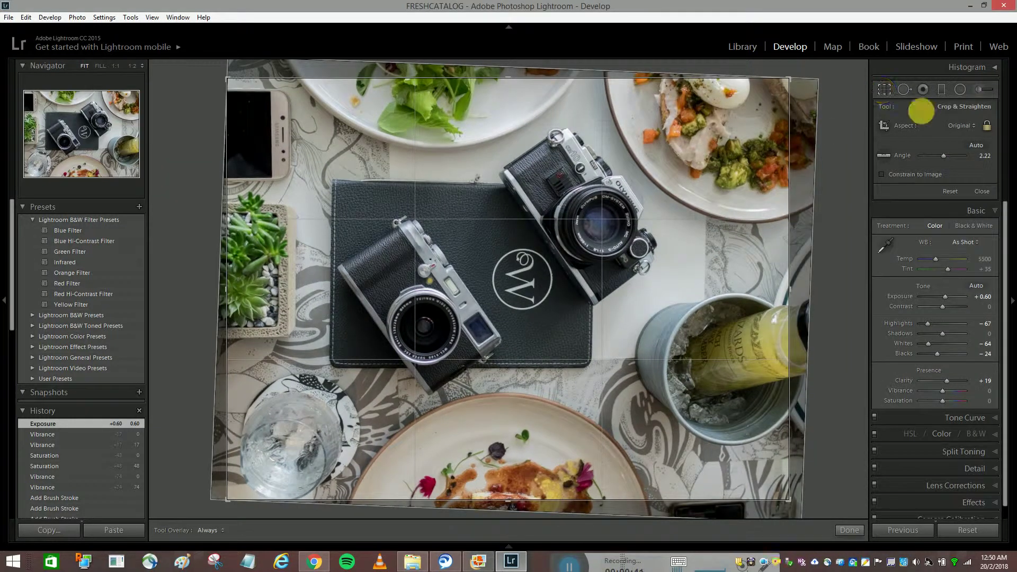
pyautogui.click(882, 90)
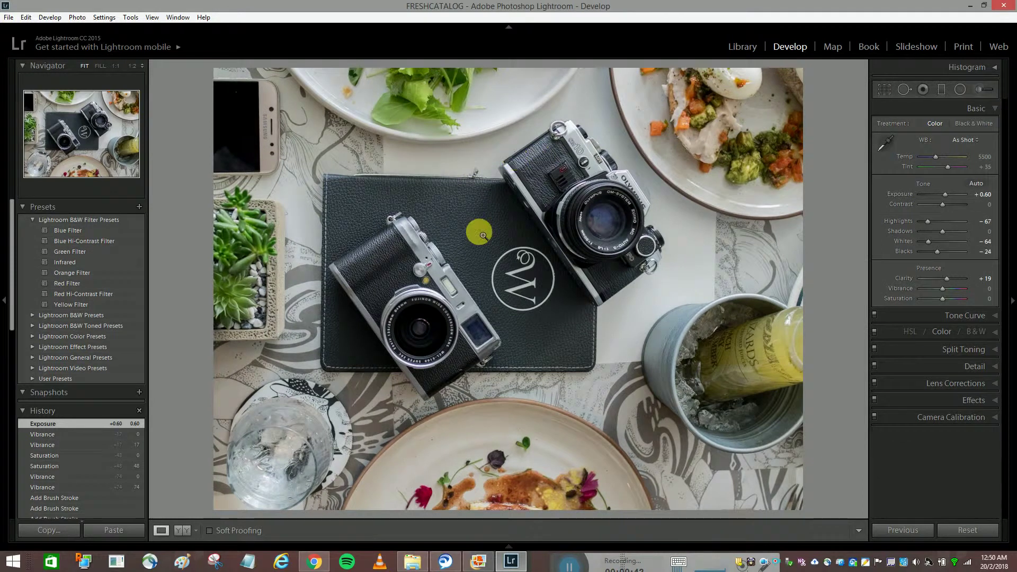
pyautogui.rightClick(568, 160)
pyautogui.moveTo(615, 169)
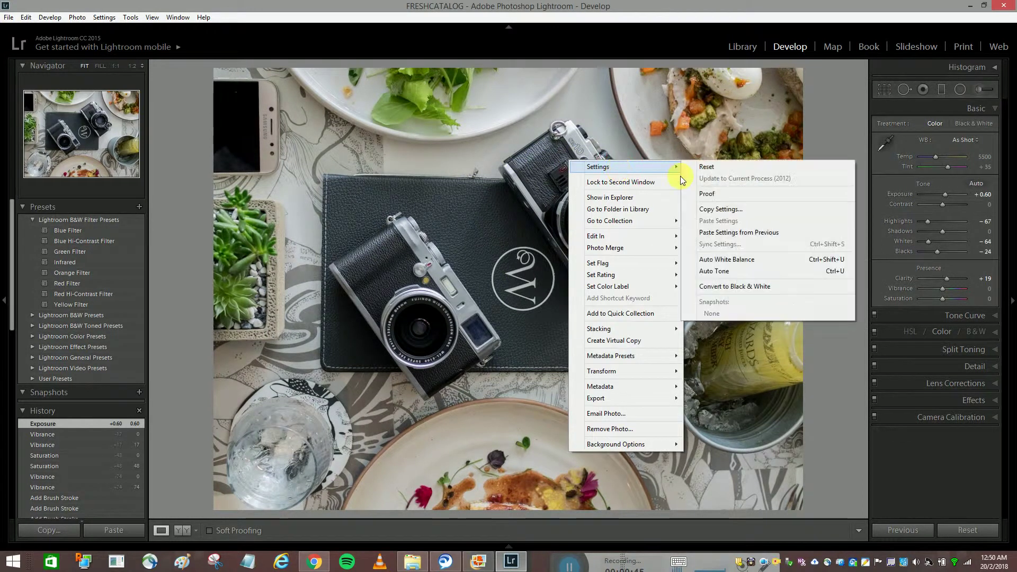
pyautogui.click(709, 170)
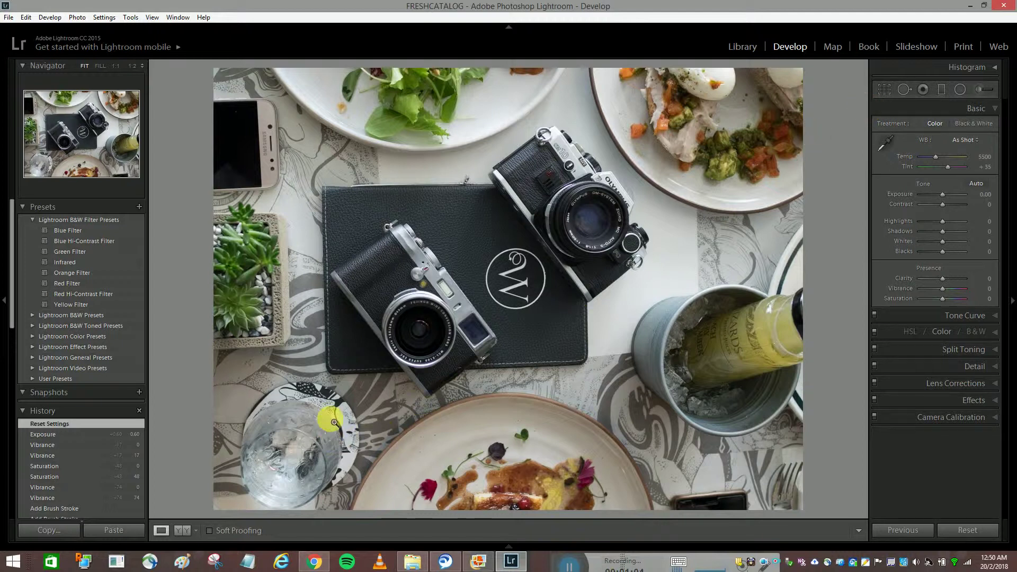
# Step: Straighten the photo along the lower edge of the black book, by about 2.15 degrees, and look at the aspect ratio choices
pyautogui.click(882, 89)
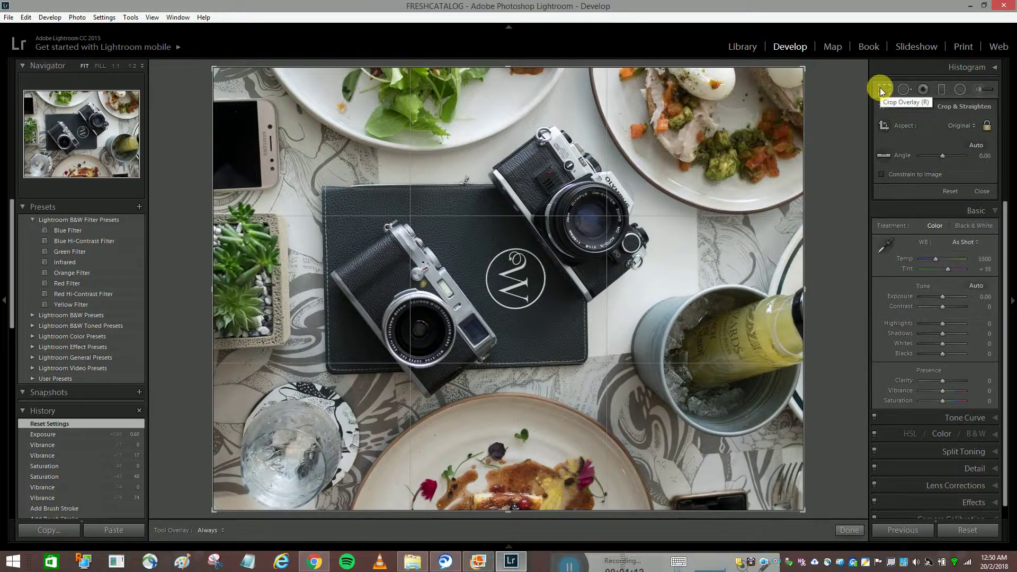
pyautogui.click(878, 158)
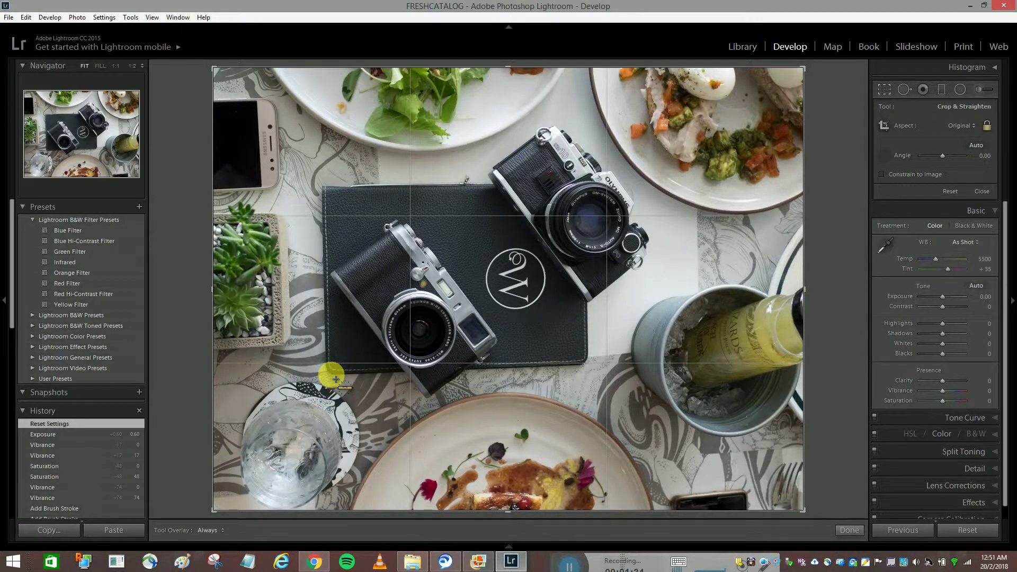
pyautogui.moveTo(331, 374); pyautogui.dragTo(585, 364)
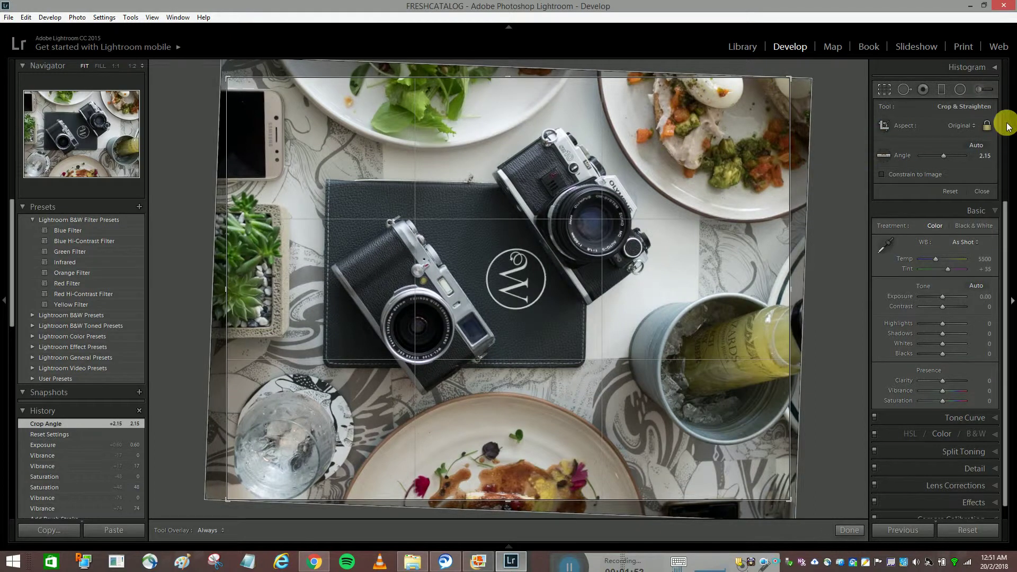
pyautogui.click(962, 125)
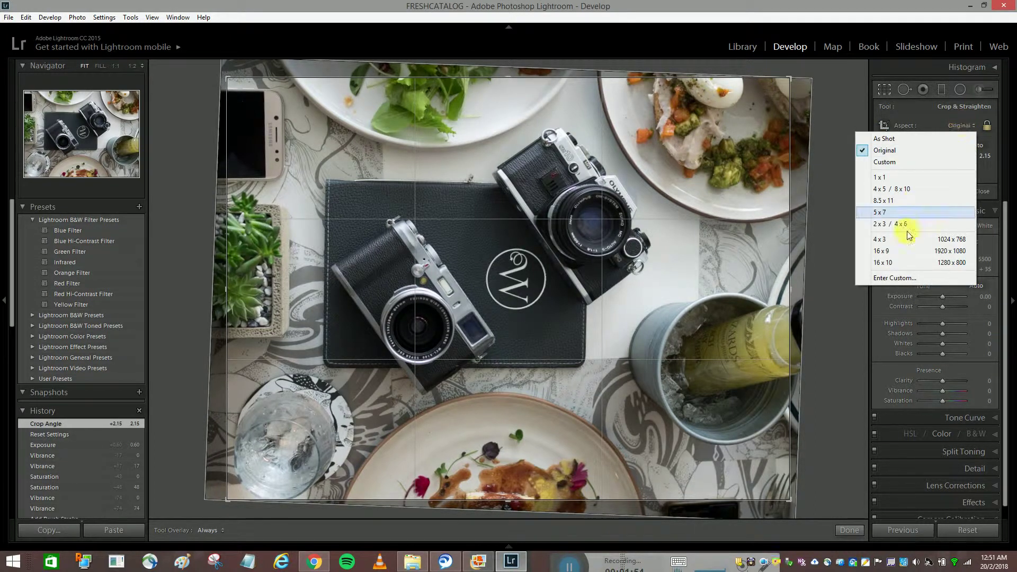
pyautogui.click(292, 245)
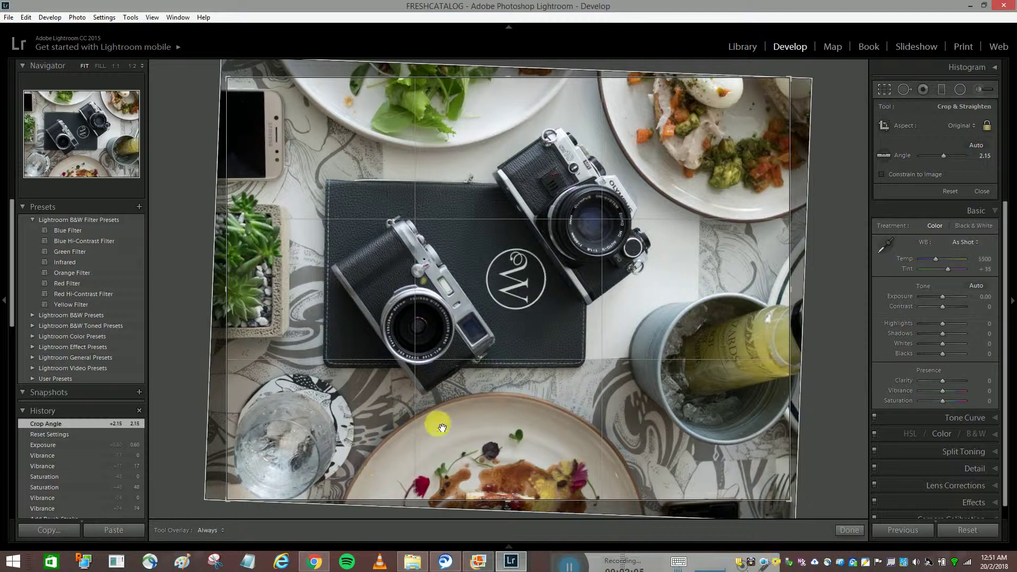
# Step: Tighten the crop slightly around the tabletop at the original aspect ratio, shifting the photo within the frame
pyautogui.moveTo(533, 455); pyautogui.dragTo(544, 455)
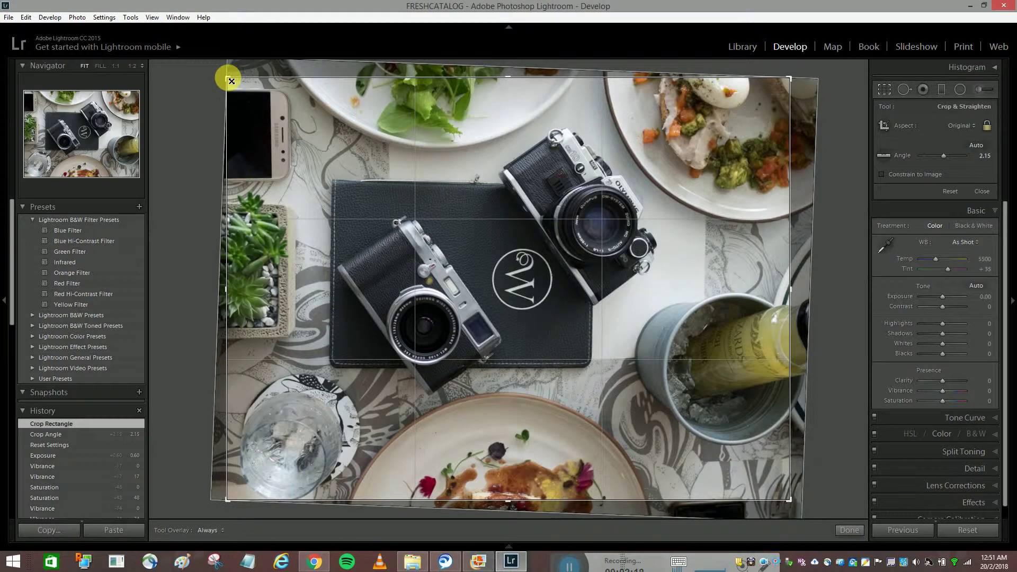
pyautogui.moveTo(232, 81); pyautogui.dragTo(238, 82)
pyautogui.click(266, 130)
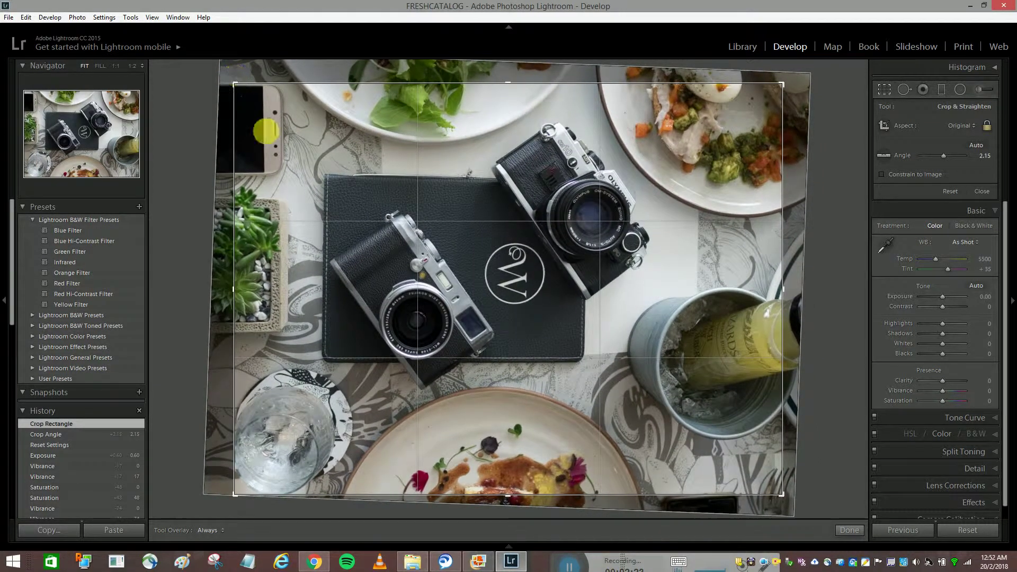
pyautogui.moveTo(470, 268); pyautogui.dragTo(484, 278)
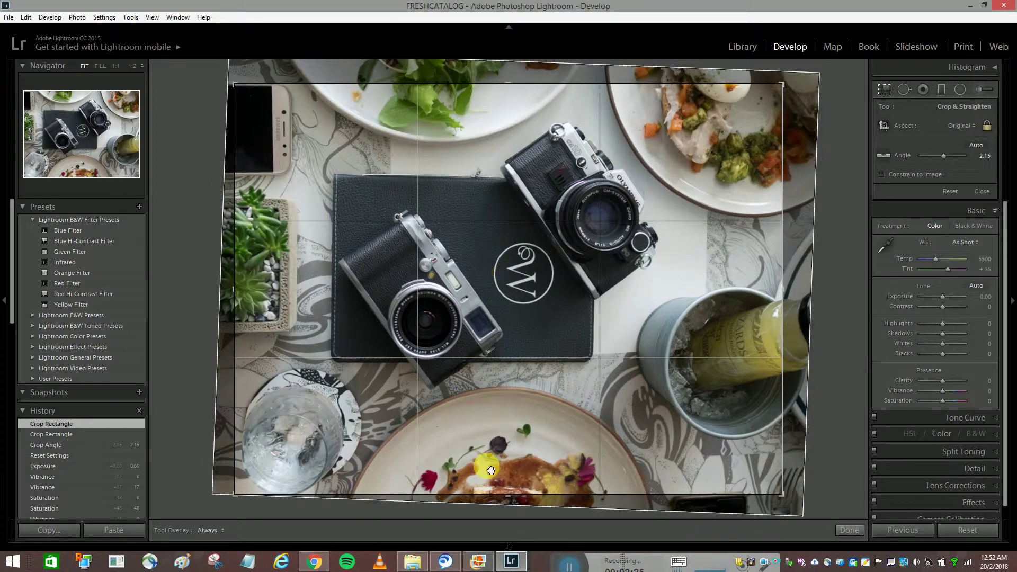
pyautogui.click(419, 478)
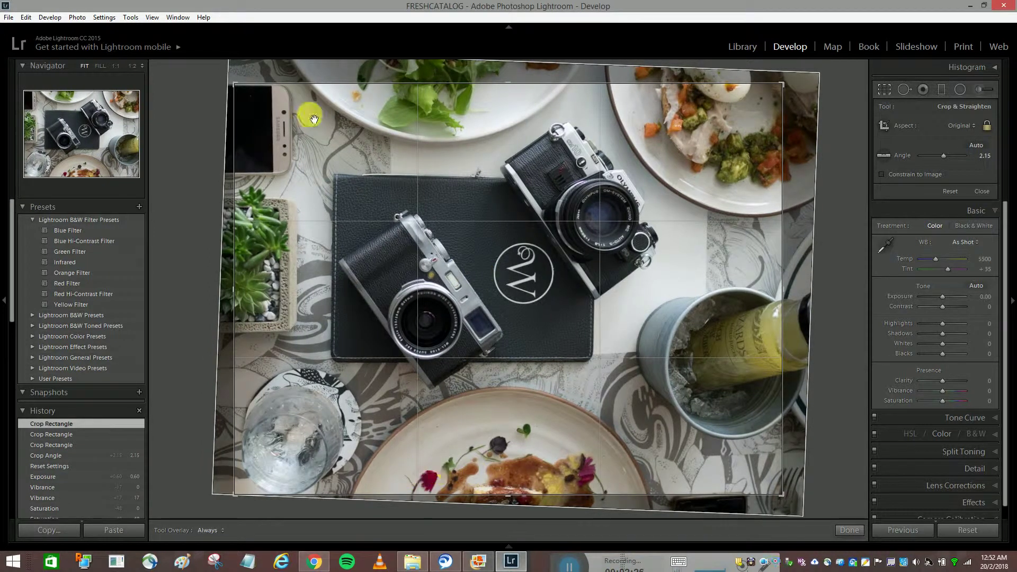
pyautogui.moveTo(240, 88); pyautogui.dragTo(239, 87)
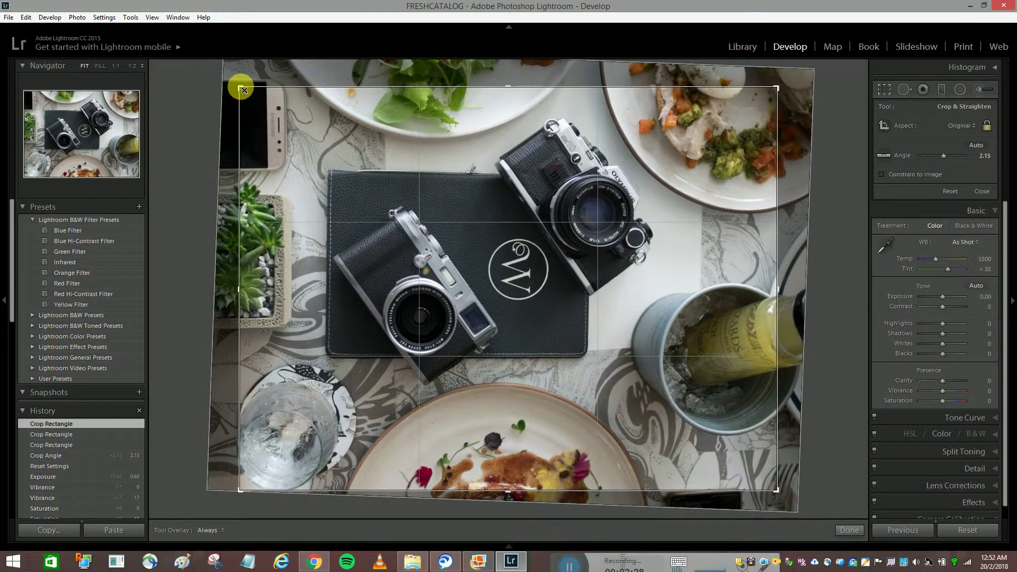
# Step: Reposition the photo inside the crop frame to balance the cameras, plates and bucket, and apply the crop
pyautogui.moveTo(466, 318); pyautogui.dragTo(488, 343)
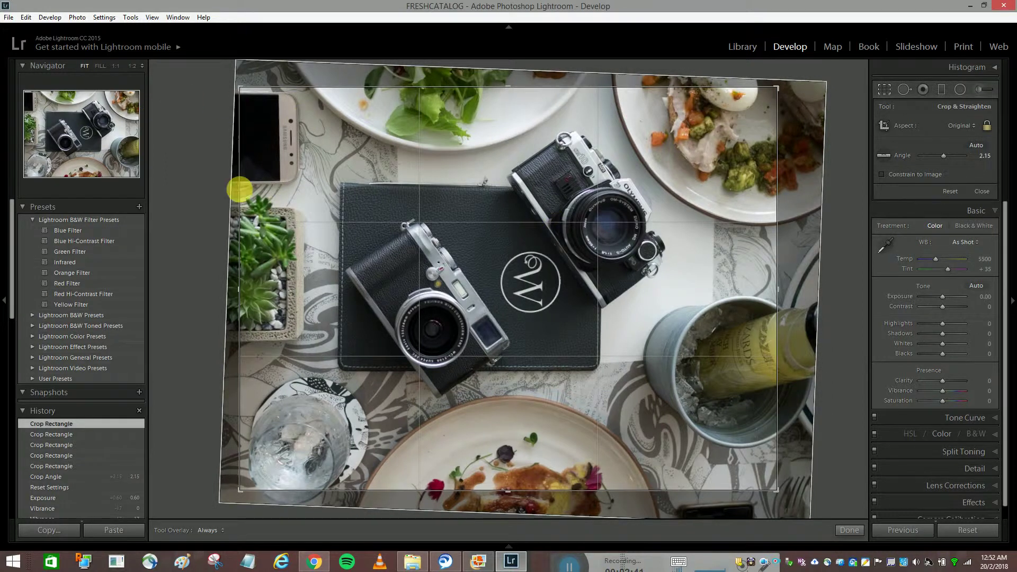
pyautogui.moveTo(495, 254); pyautogui.dragTo(495, 266)
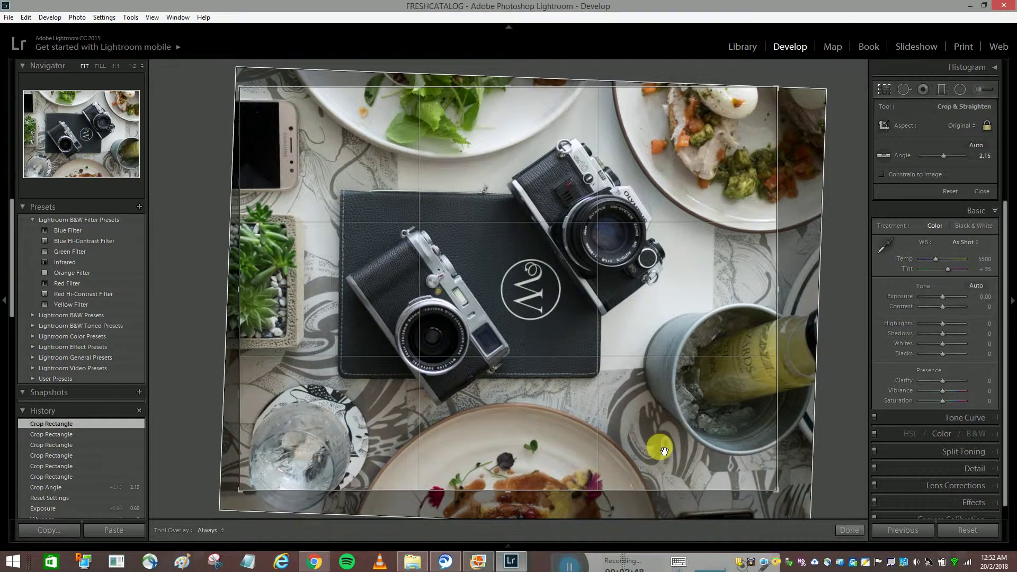
pyautogui.moveTo(664, 452); pyautogui.dragTo(666, 451)
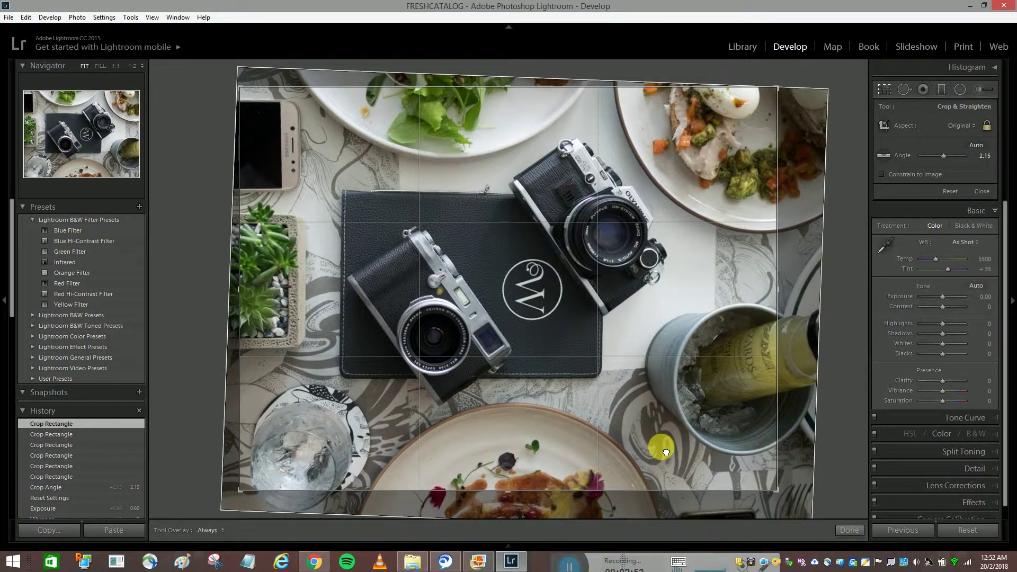
pyautogui.moveTo(663, 451); pyautogui.dragTo(653, 451)
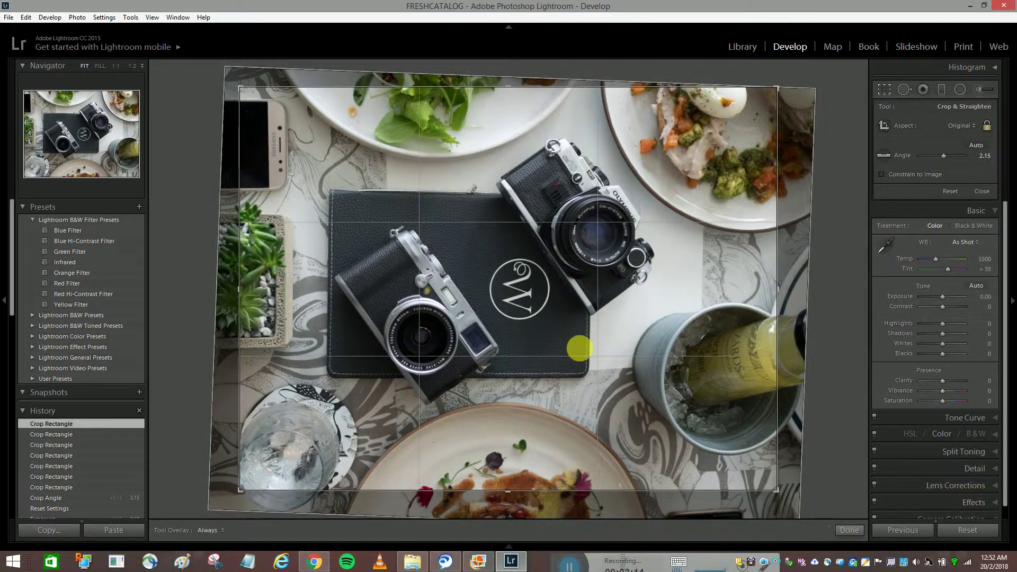
pyautogui.moveTo(687, 329); pyautogui.dragTo(691, 337)
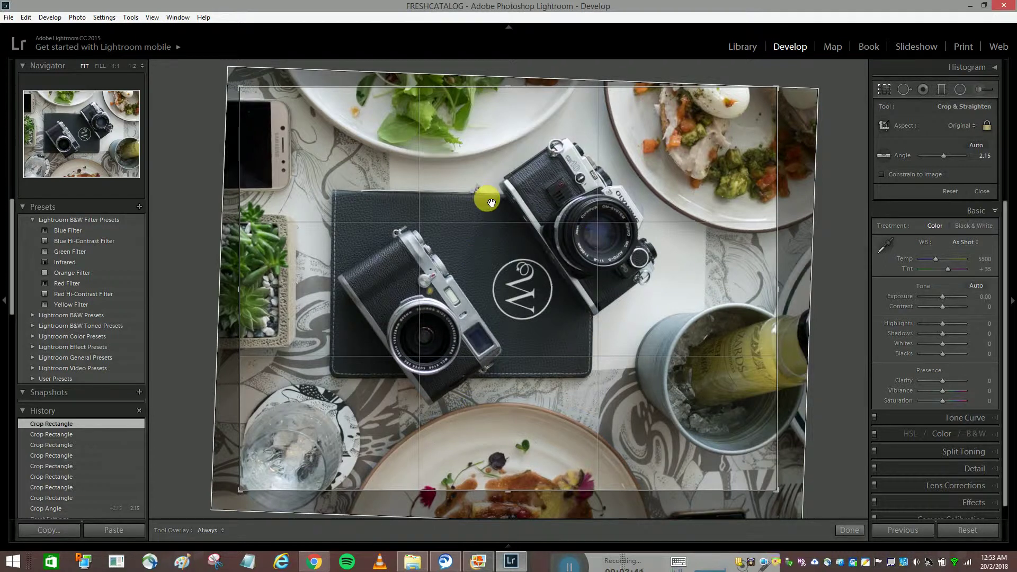
pyautogui.click(884, 90)
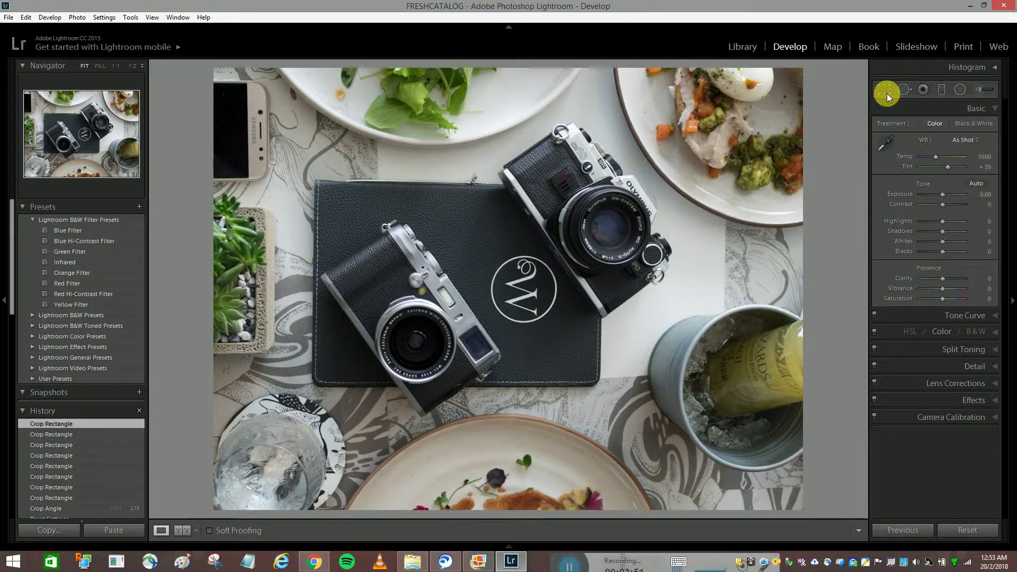
# Step: Expand the histogram and briefly show the photo's information overlay before hiding it again
pyautogui.click(992, 69)
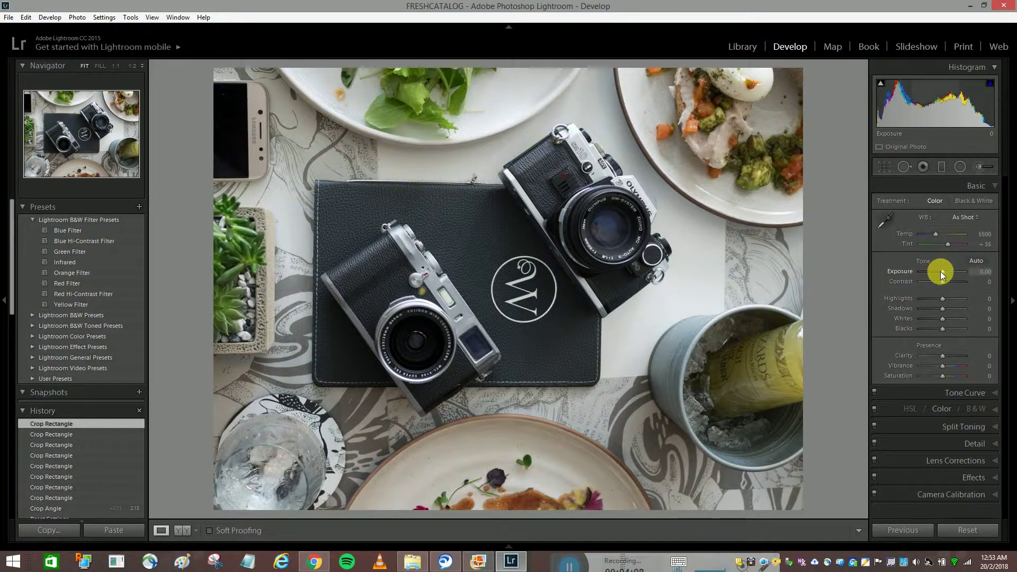
pyautogui.press('i')
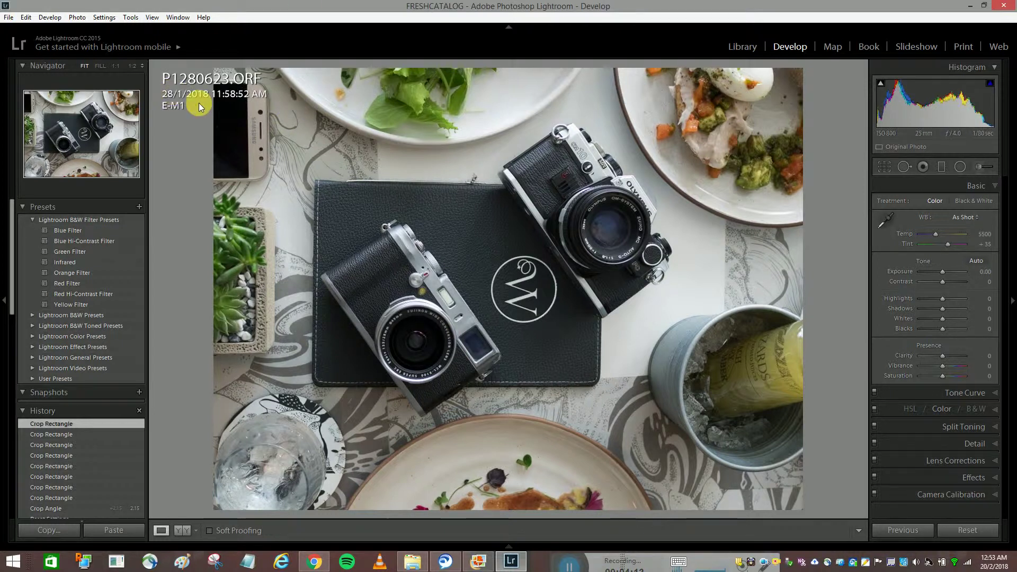
pyautogui.press('i')
pyautogui.press('i')
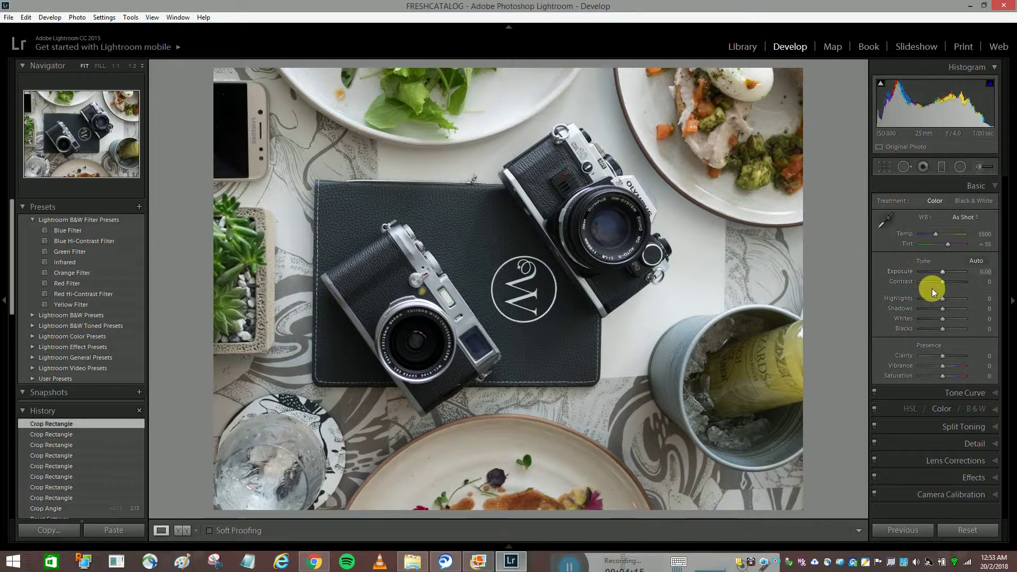
# Step: Compare lowering Highlights, down to -76, with darkening Exposure to about -1.43, and reset Exposure to 0
pyautogui.moveTo(941, 299)
pyautogui.mouseDown()
pyautogui.moveTo(920, 298)
pyautogui.moveTo(939, 295)
pyautogui.moveTo(927, 300)
pyautogui.mouseUp()
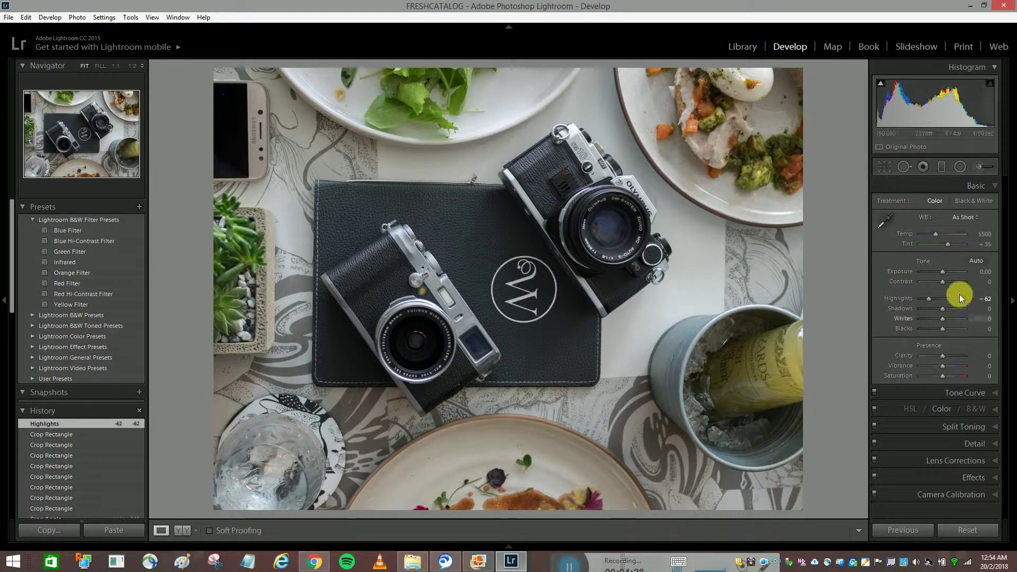
pyautogui.moveTo(939, 271); pyautogui.dragTo(925, 298)
pyautogui.doubleClick(899, 272)
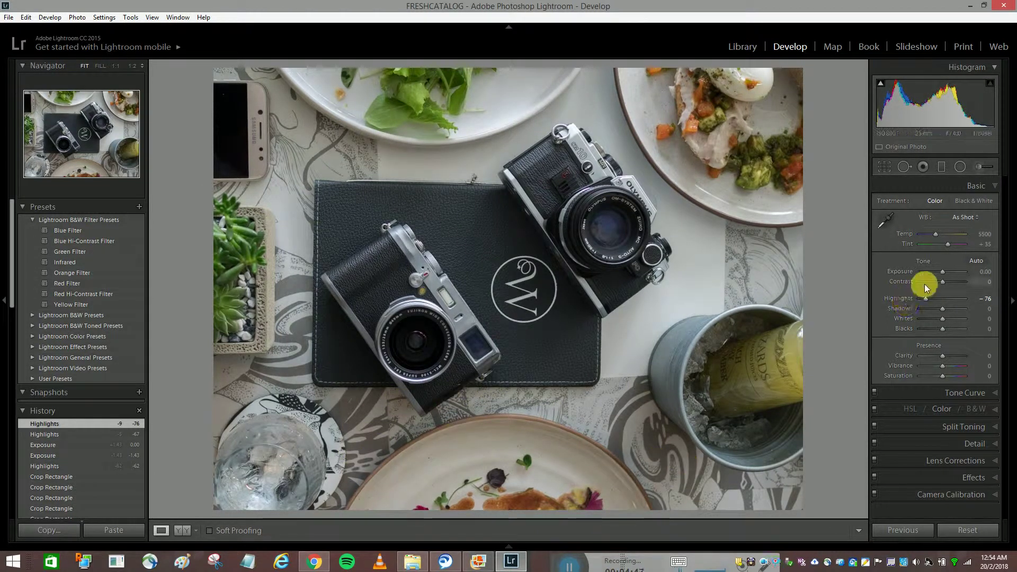
# Step: Set Highlights to -57 and lower Whites to -60
pyautogui.moveTo(923, 299); pyautogui.dragTo(929, 298)
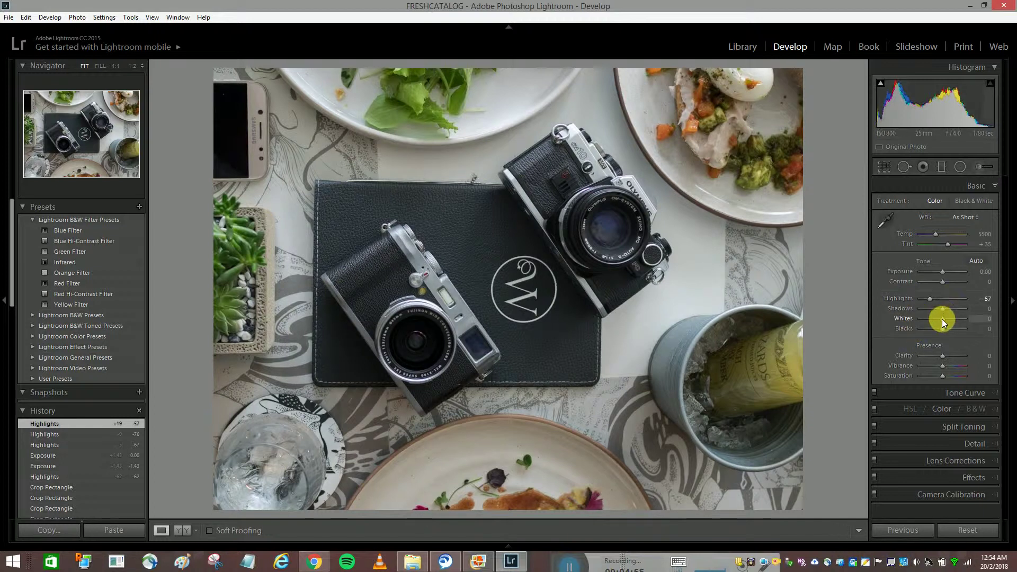
pyautogui.click(941, 319)
pyautogui.moveTo(934, 319)
pyautogui.mouseDown()
pyautogui.moveTo(924, 316)
pyautogui.moveTo(939, 310)
pyautogui.moveTo(929, 312)
pyautogui.mouseUp()
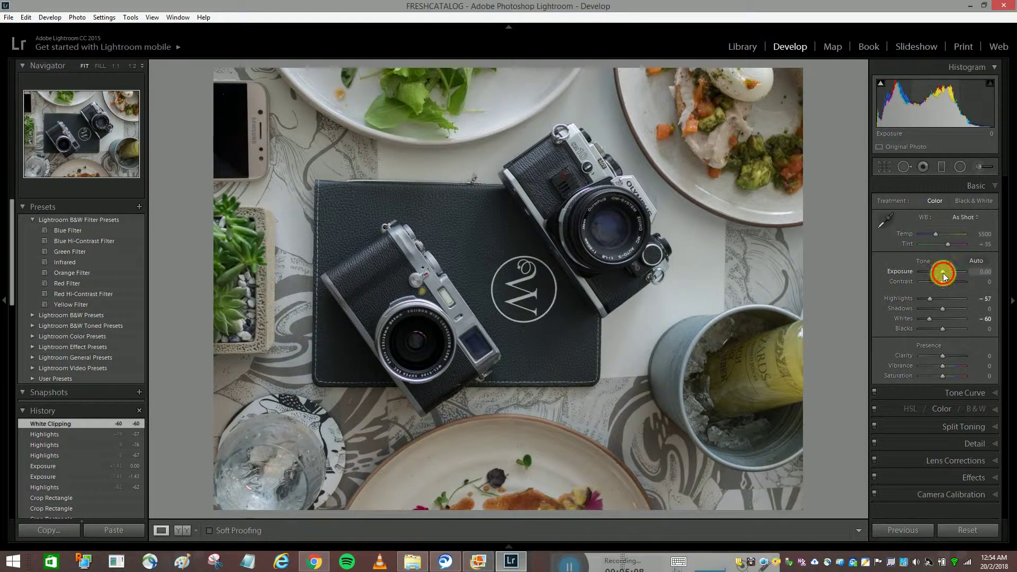
# Step: Fine-tune Exposure to +0.30 and lower Blacks to -40
pyautogui.moveTo(943, 272); pyautogui.dragTo(944, 273)
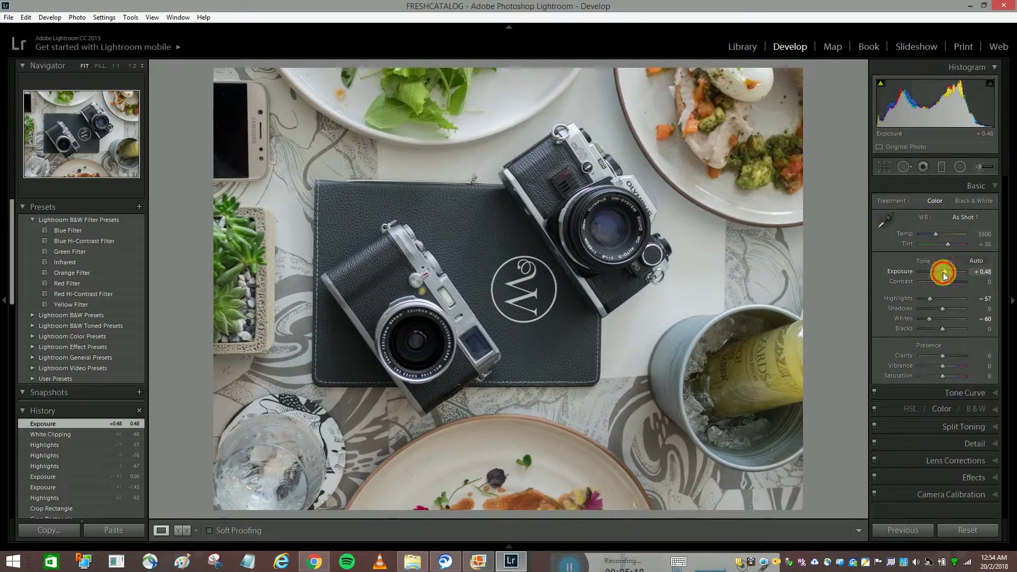
pyautogui.moveTo(942, 273); pyautogui.dragTo(943, 271)
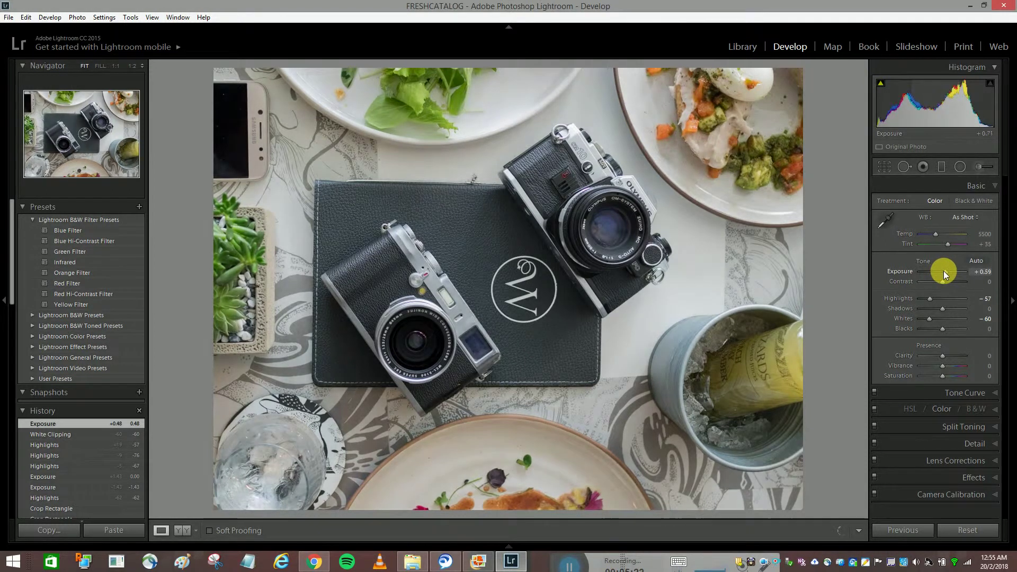
pyautogui.click(980, 272)
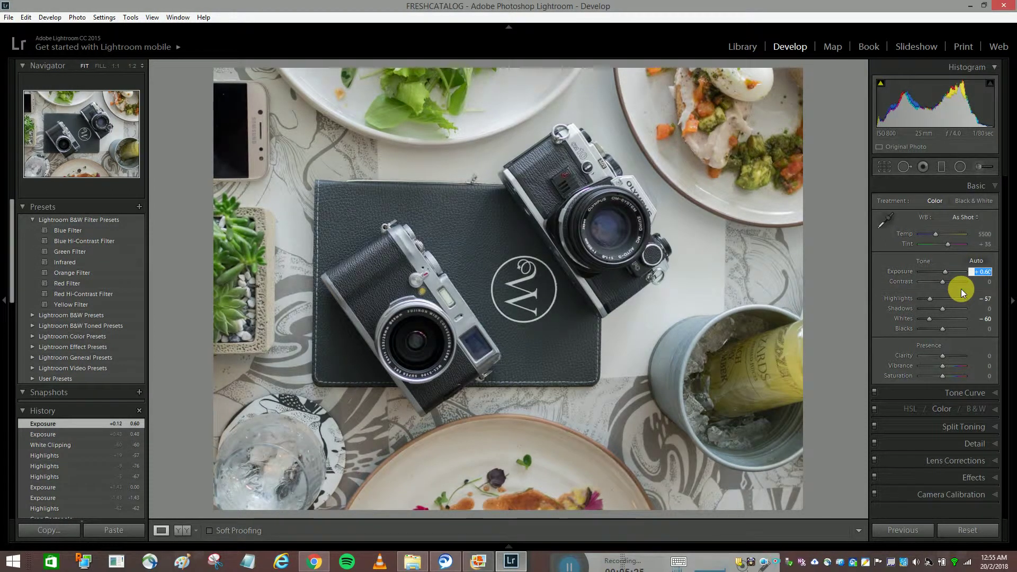
pyautogui.press('Down')
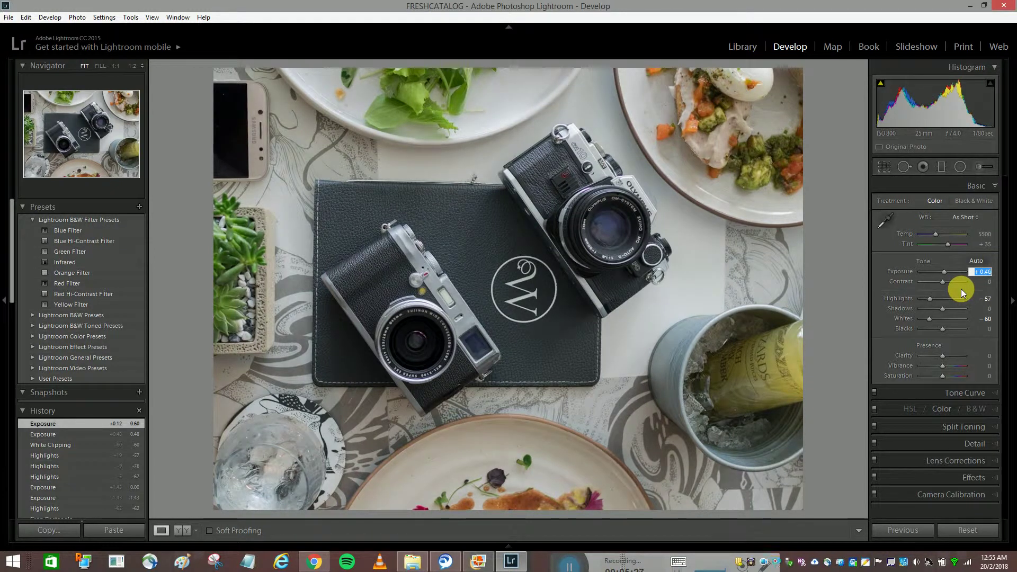
pyautogui.press('Up')
pyautogui.press('Down')
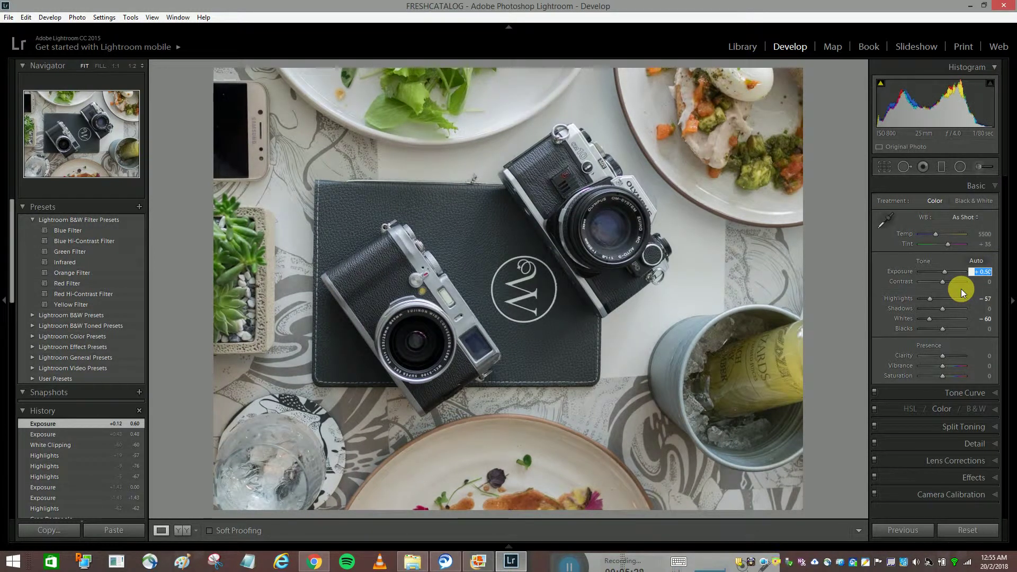
pyautogui.press('Down')
pyautogui.press('Down')
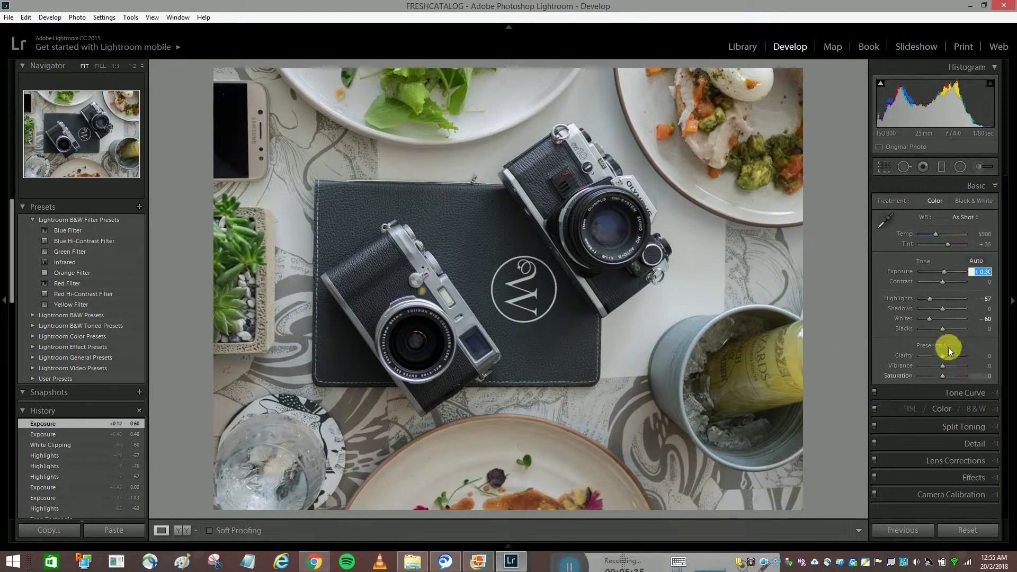
pyautogui.press('Return')
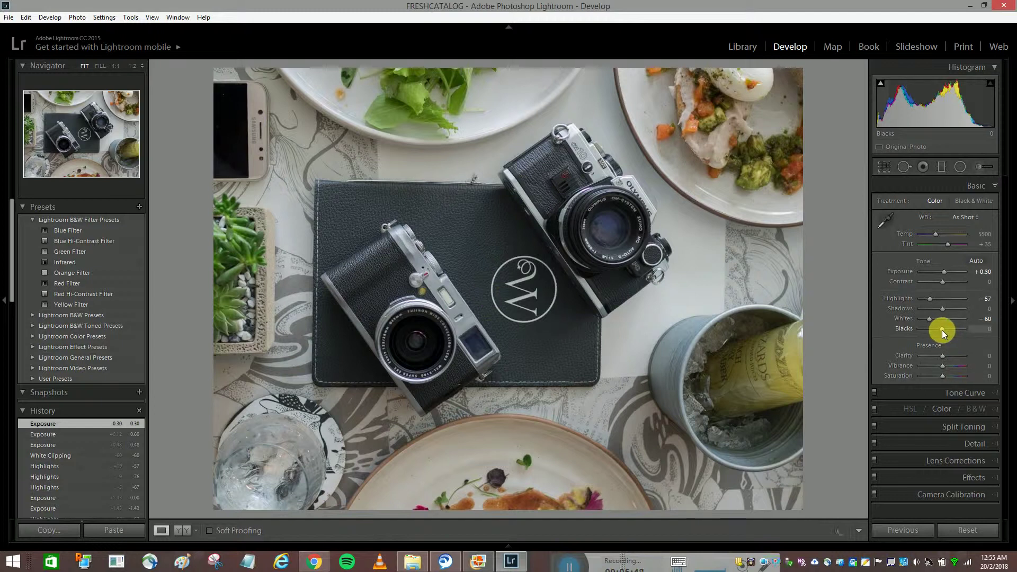
pyautogui.moveTo(942, 330); pyautogui.dragTo(933, 333)
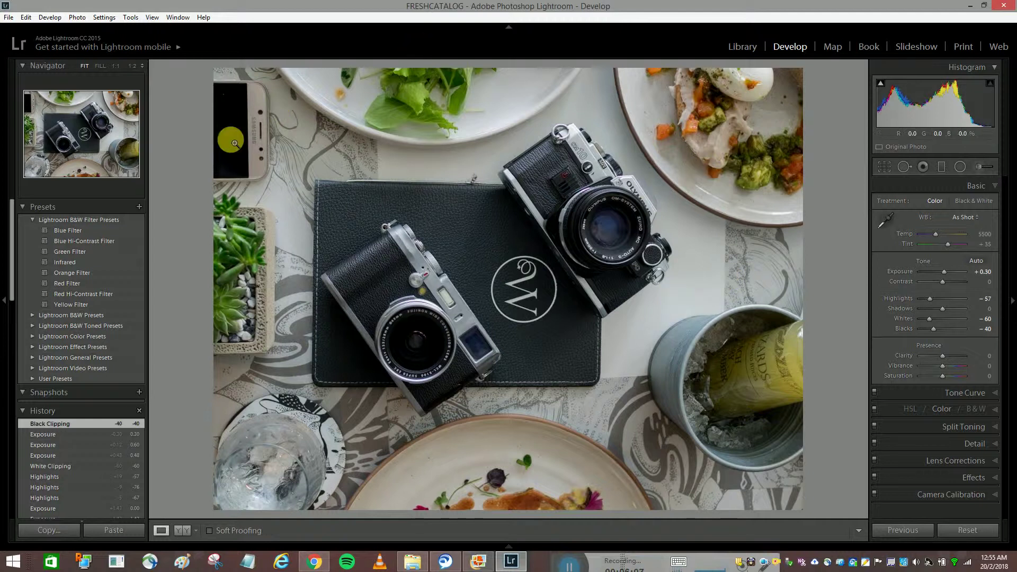
# Step: Start an Adjustment Brush with its effect values reset, and set the brush Exposure to 0.95 and Saturation to 19
pyautogui.click(979, 168)
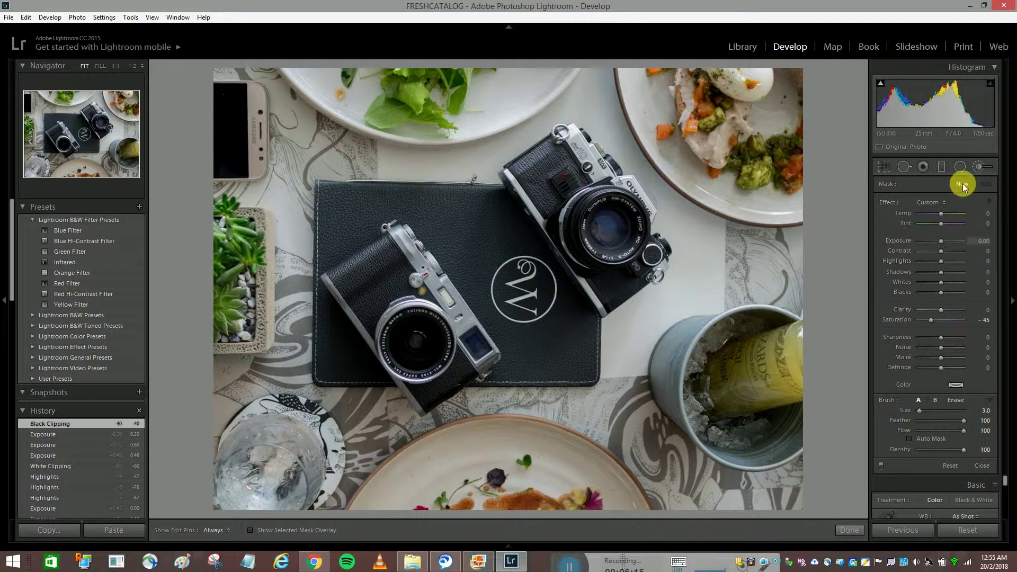
pyautogui.press('alt')
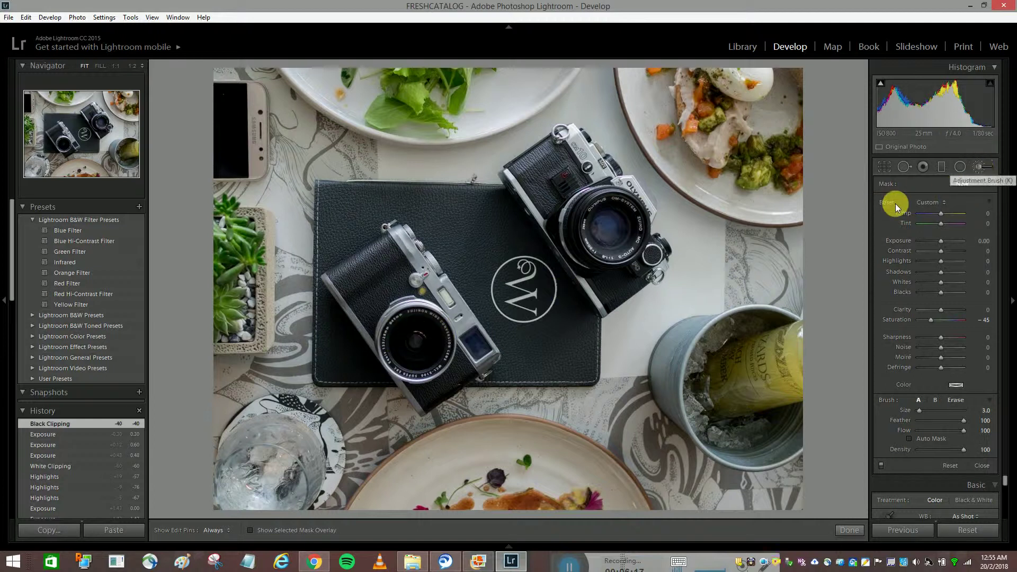
pyautogui.keyDown('alt'); pyautogui.click(883, 204); pyautogui.keyUp('alt')
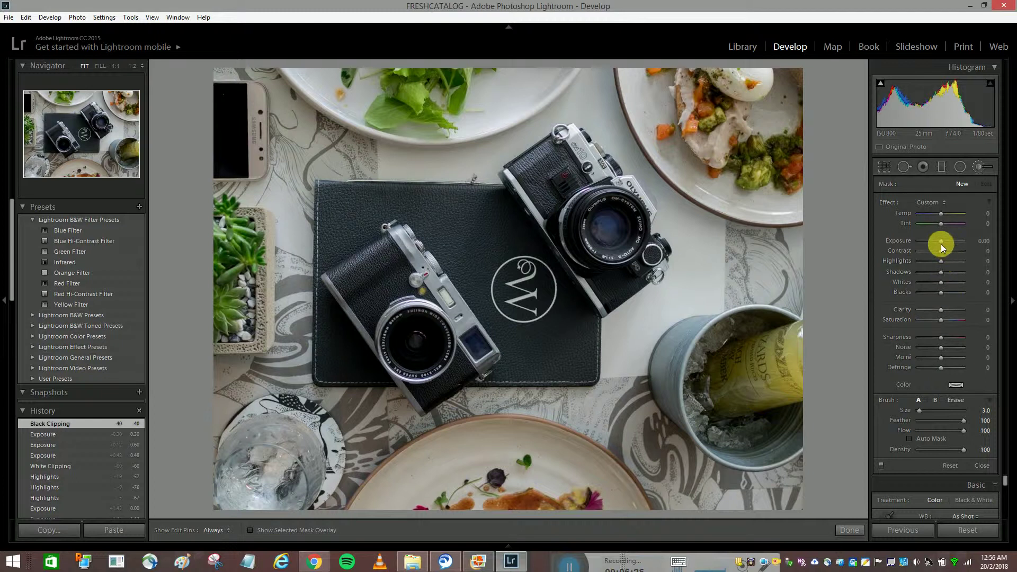
pyautogui.moveTo(941, 244); pyautogui.dragTo(945, 240)
pyautogui.moveTo(405, 333); pyautogui.dragTo(416, 354)
pyautogui.moveTo(939, 320); pyautogui.dragTo(946, 321)
pyautogui.moveTo(396, 327)
pyautogui.mouseDown()
pyautogui.moveTo(416, 360)
pyautogui.moveTo(424, 342)
pyautogui.moveTo(419, 354)
pyautogui.moveTo(434, 351)
pyautogui.moveTo(418, 341)
pyautogui.moveTo(422, 360)
pyautogui.moveTo(433, 350)
pyautogui.moveTo(408, 346)
pyautogui.moveTo(426, 371)
pyautogui.moveTo(399, 345)
pyautogui.mouseUp()
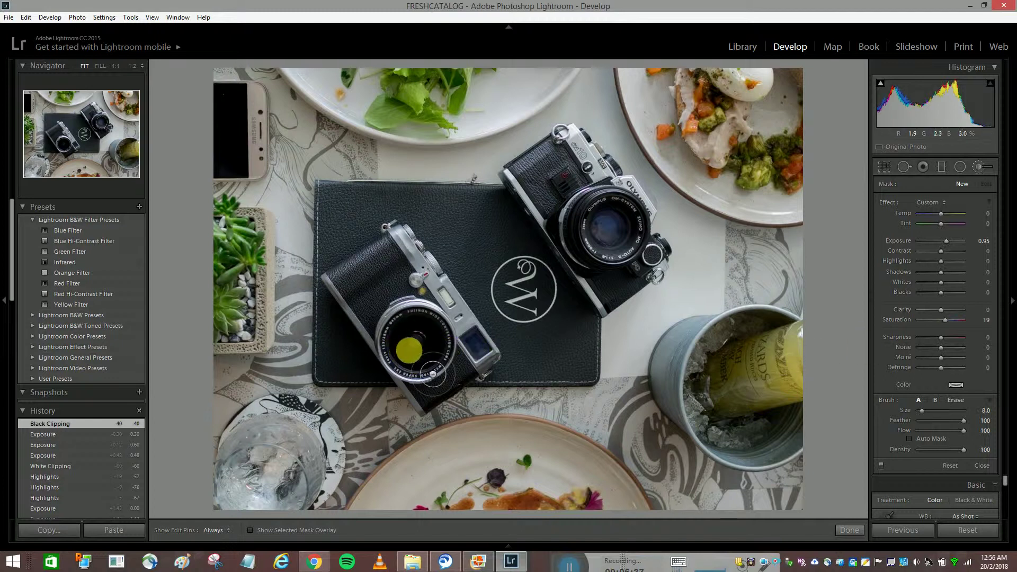
# Step: Enlarge the adjustment brush to size 12, hide its edit pins, and paint over the lens of the lower camera
pyautogui.scroll(3, 442, 374)
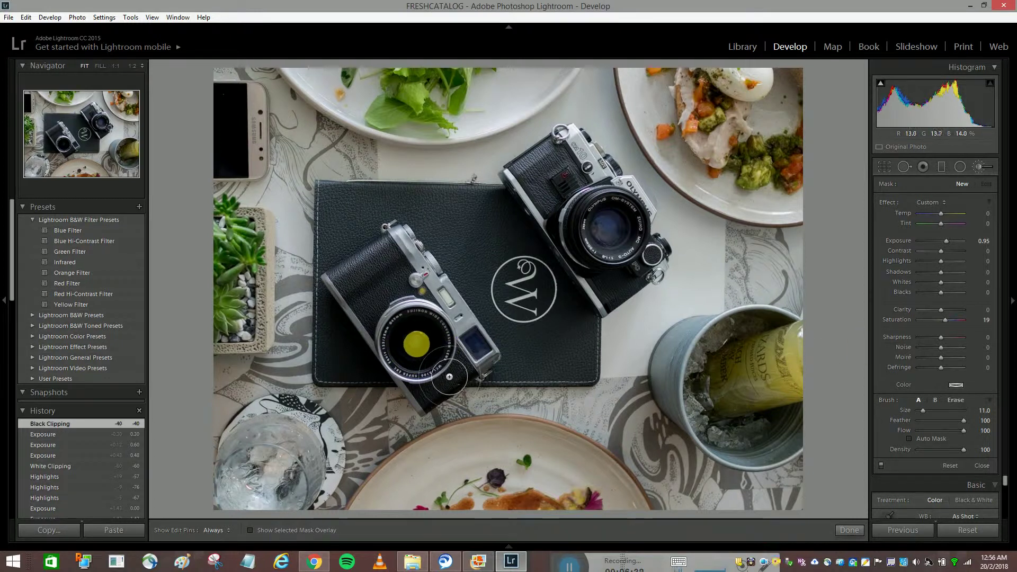
pyautogui.scroll(4, 450, 377)
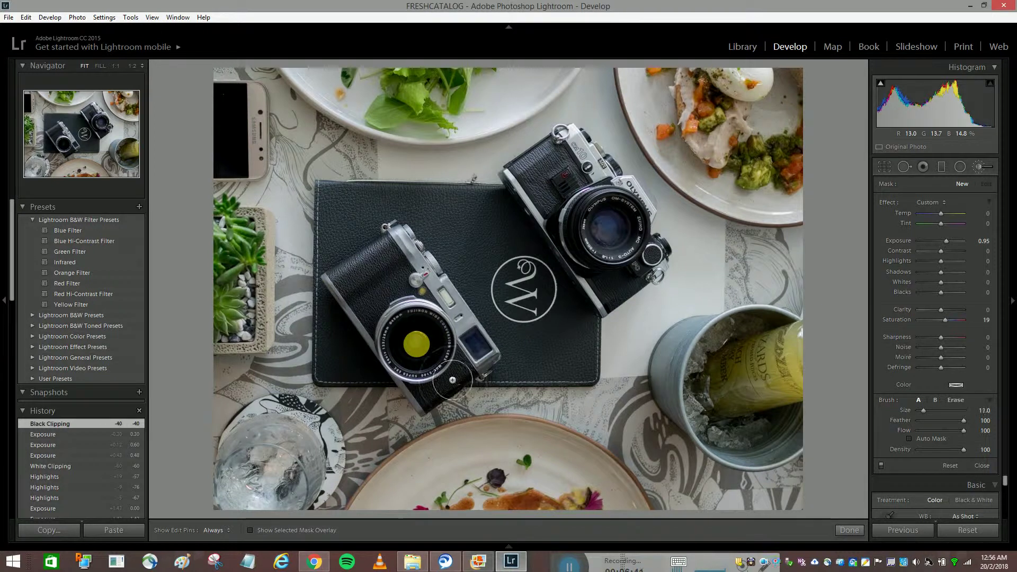
pyautogui.press('h')
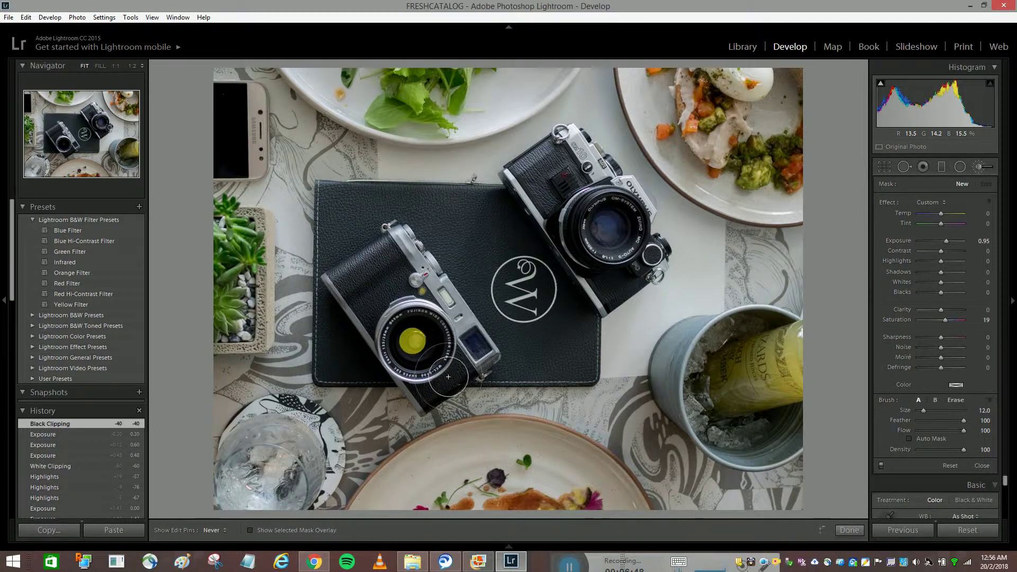
pyautogui.moveTo(448, 377)
pyautogui.mouseDown()
pyautogui.moveTo(408, 462)
pyautogui.moveTo(435, 454)
pyautogui.mouseUp()
pyautogui.moveTo(431, 513)
pyautogui.mouseDown()
pyautogui.moveTo(447, 453)
pyautogui.moveTo(443, 396)
pyautogui.moveTo(451, 403)
pyautogui.moveTo(460, 375)
pyautogui.mouseUp()
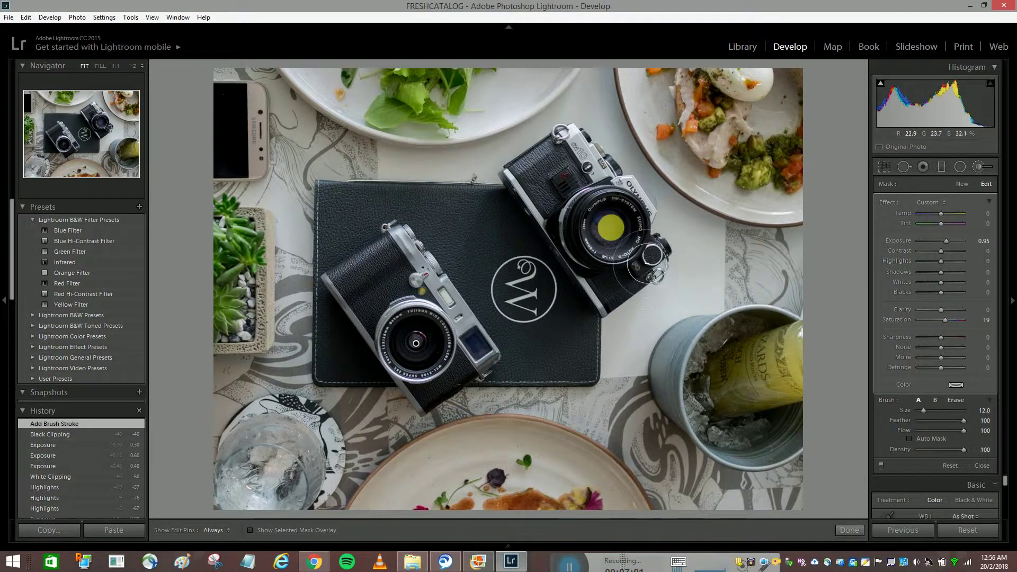
# Step: Brush the same adjustment over the Olympus camera's lens with two short strokes and close the Adjustment Brush
pyautogui.press('h')
pyautogui.moveTo(642, 266)
pyautogui.mouseDown()
pyautogui.moveTo(609, 236)
pyautogui.moveTo(618, 238)
pyautogui.mouseUp()
pyautogui.press('h')
pyautogui.press('alt')
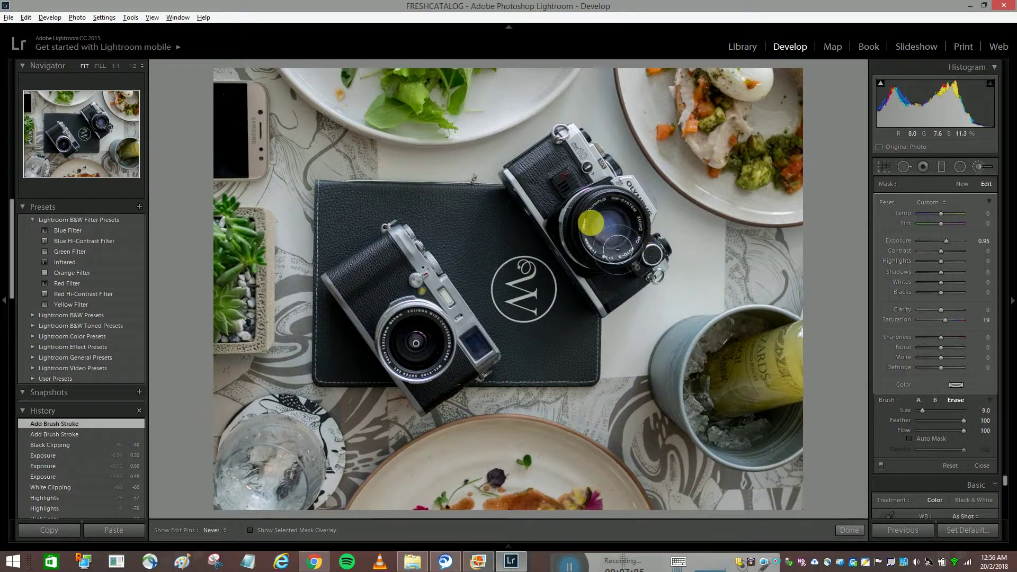
pyautogui.press('h')
pyautogui.moveTo(628, 237)
pyautogui.mouseDown()
pyautogui.moveTo(633, 262)
pyautogui.moveTo(609, 270)
pyautogui.moveTo(617, 217)
pyautogui.mouseUp()
pyautogui.press('h')
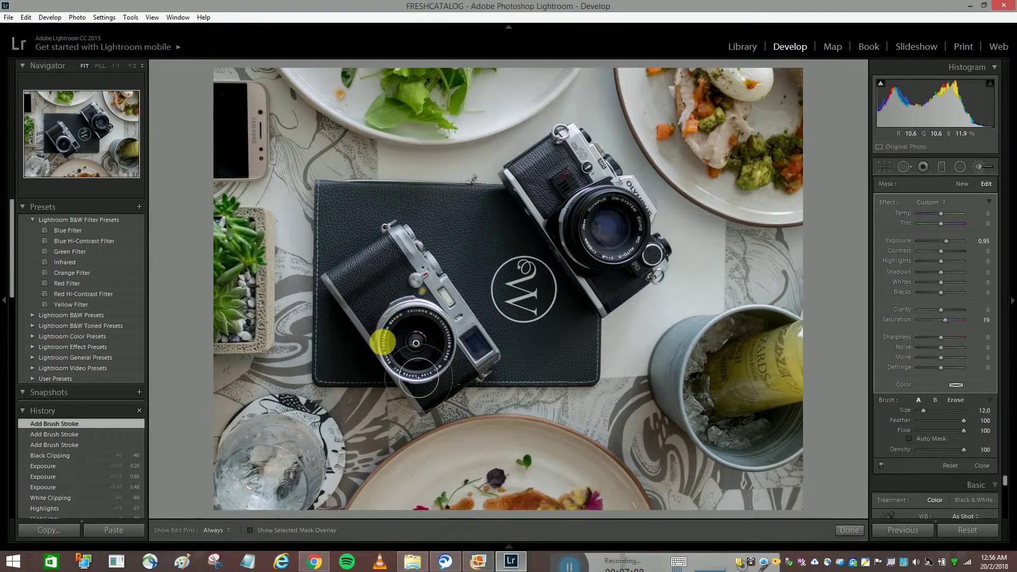
pyautogui.moveTo(417, 343); pyautogui.dragTo(432, 356)
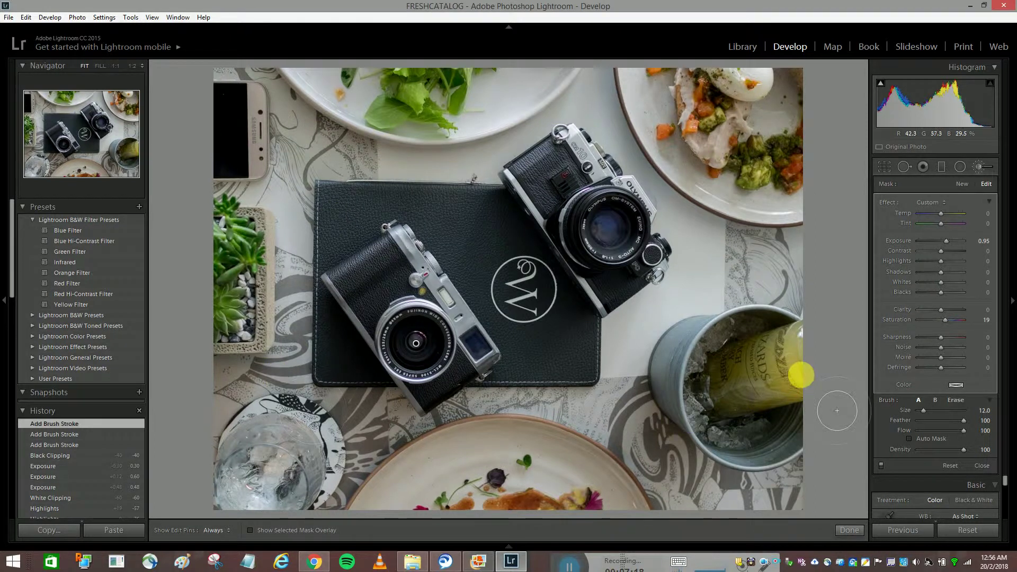
pyautogui.click(886, 170)
pyautogui.click(885, 171)
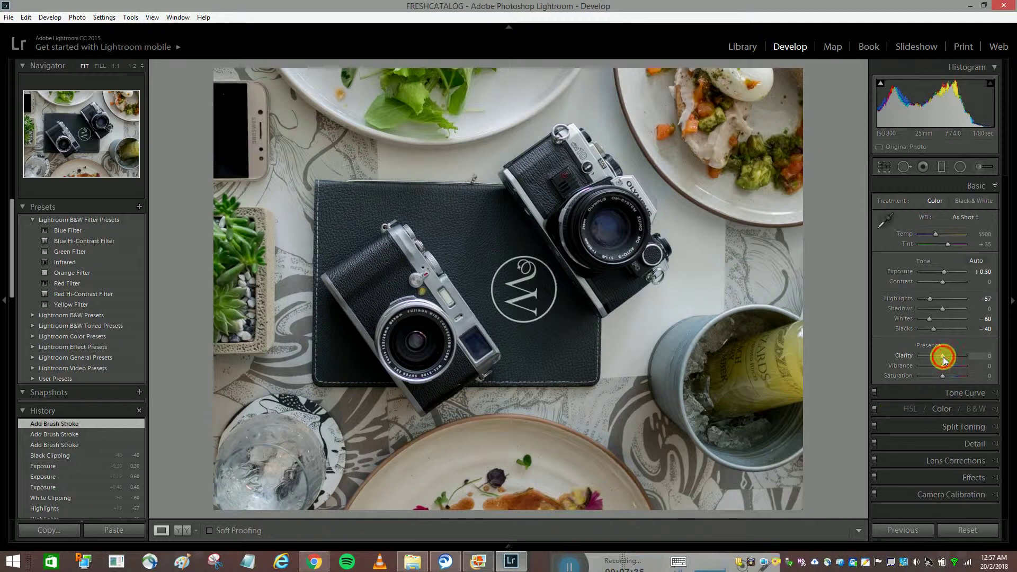
# Step: Raise the photo's Clarity to +15
pyautogui.moveTo(943, 359); pyautogui.dragTo(949, 357)
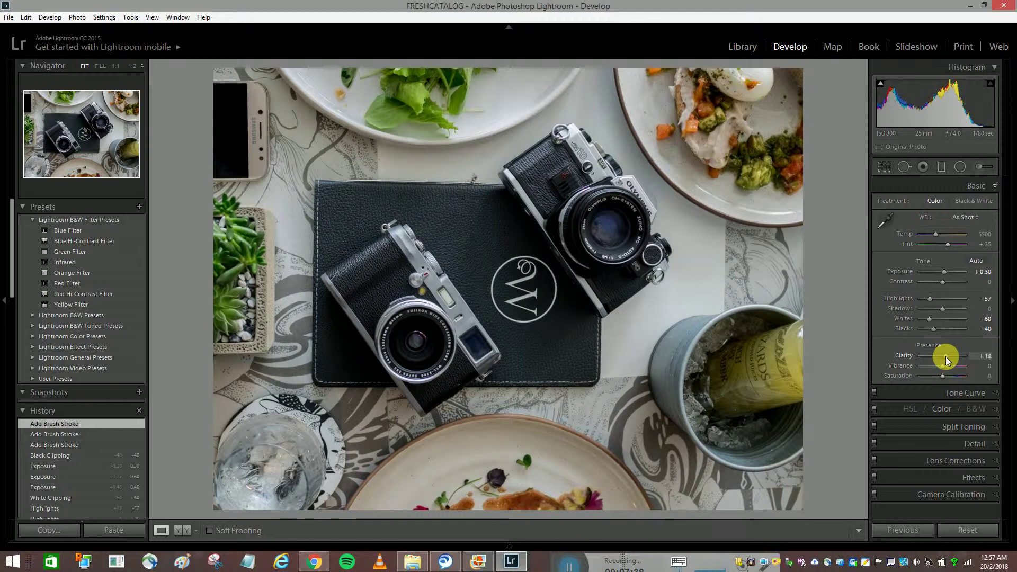
pyautogui.click(984, 356)
pyautogui.write('12')
pyautogui.press('Return')
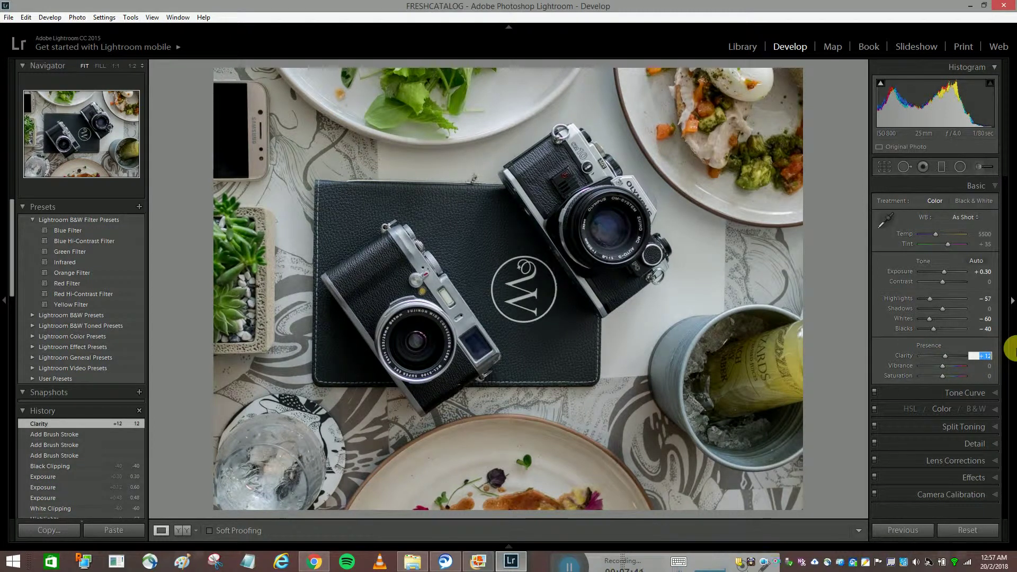
pyautogui.write('15')
pyautogui.press('Return')
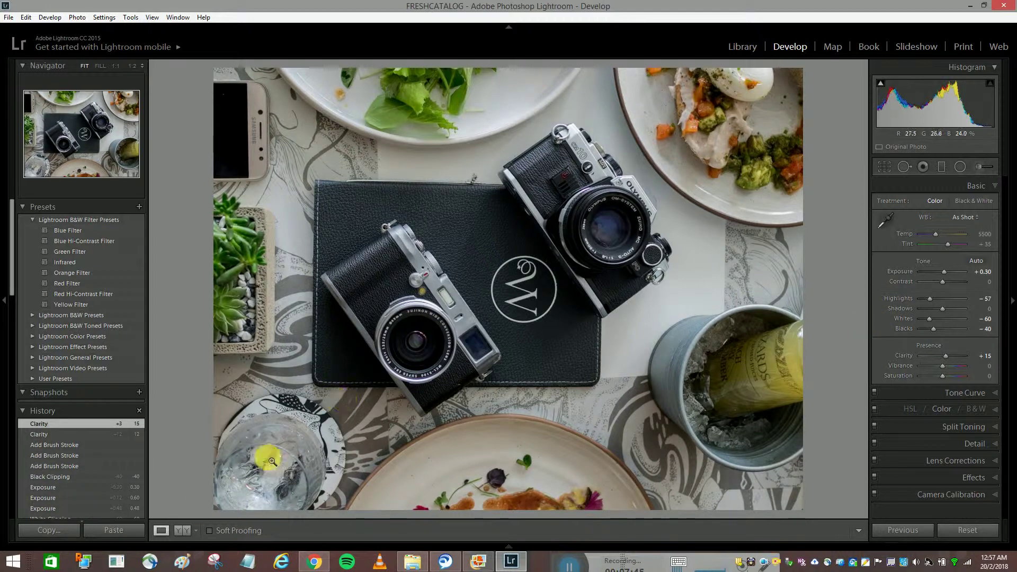
# Step: Check the crop frame and compare the before and after versions side by side, with close-ups of the leather cover and Olympus camera
pyautogui.click(881, 166)
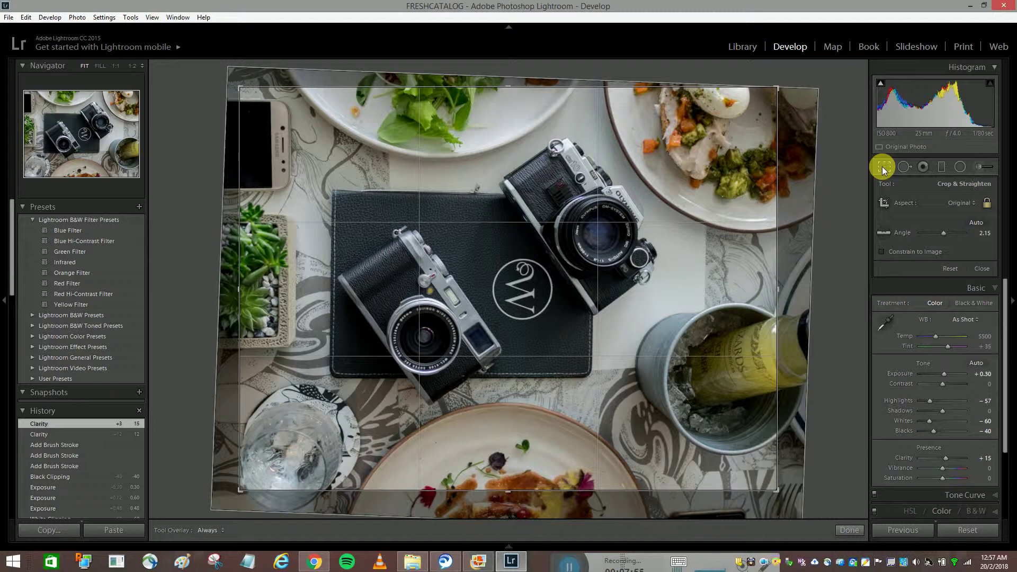
pyautogui.click(881, 167)
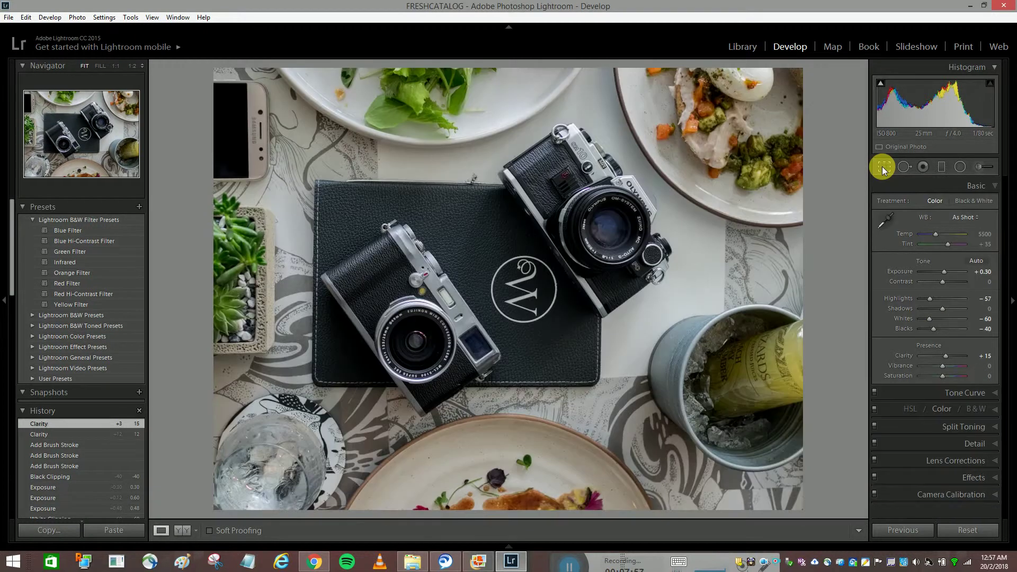
pyautogui.click(180, 529)
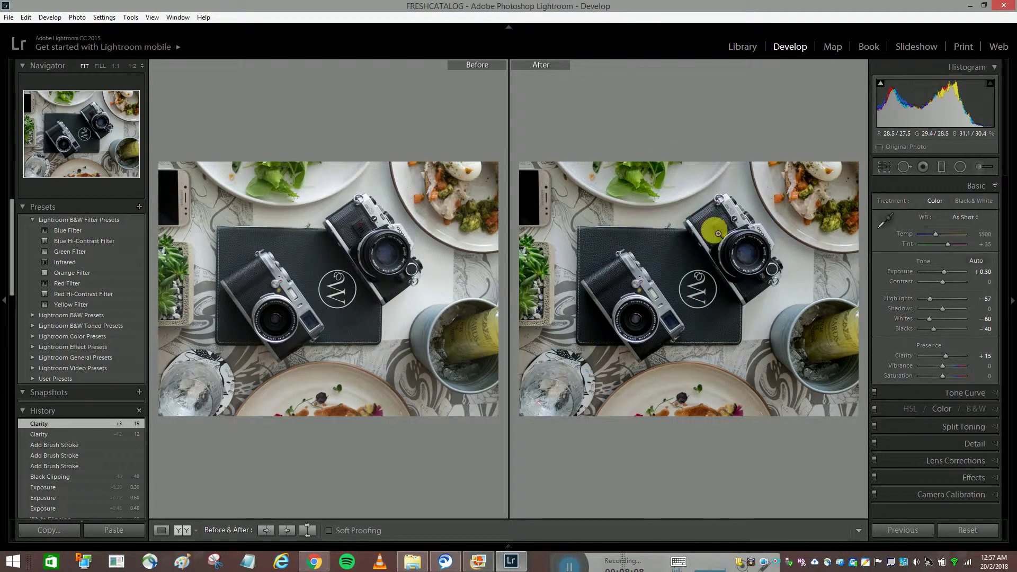
pyautogui.click(313, 271)
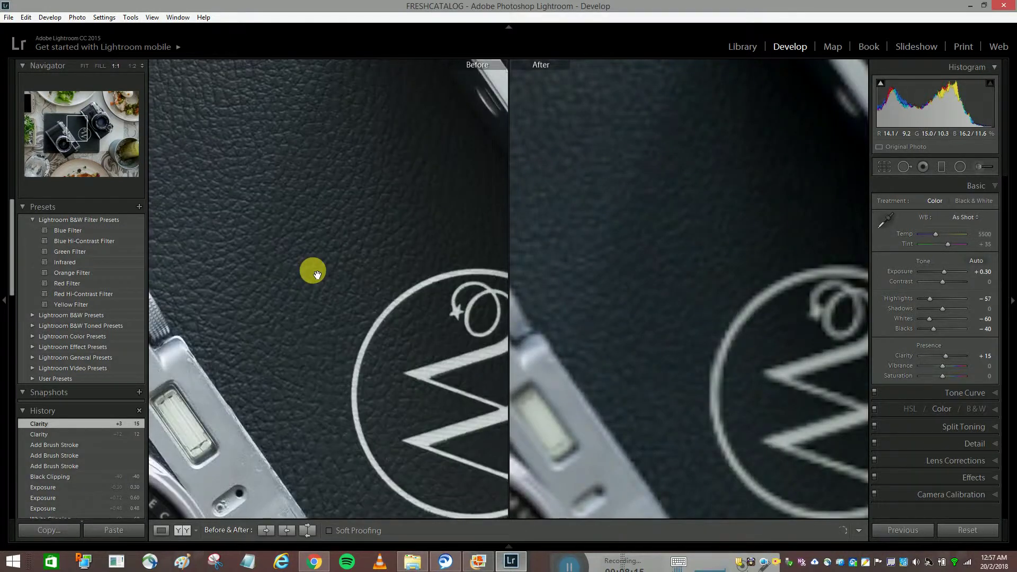
pyautogui.click(313, 271)
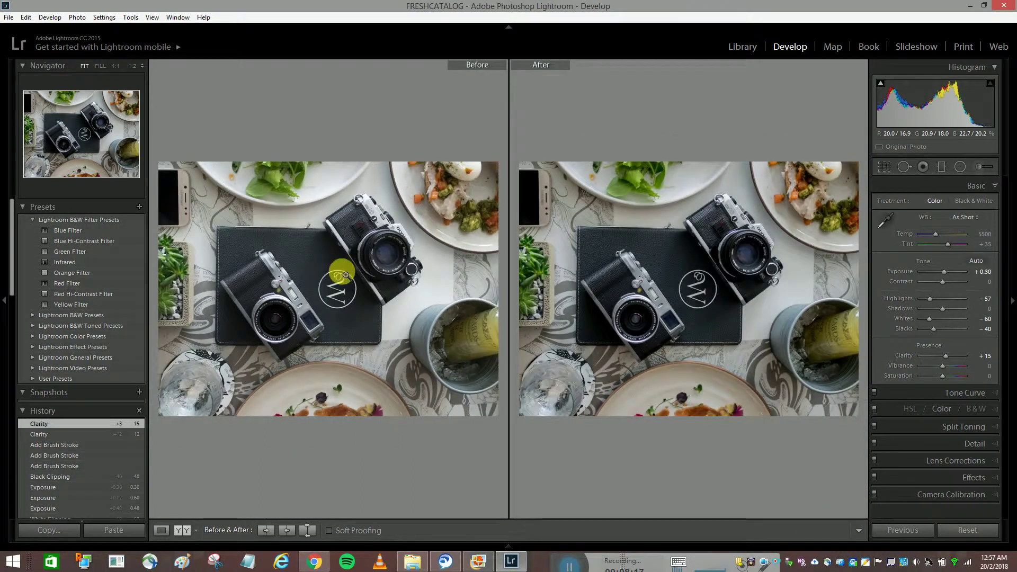
pyautogui.click(310, 232)
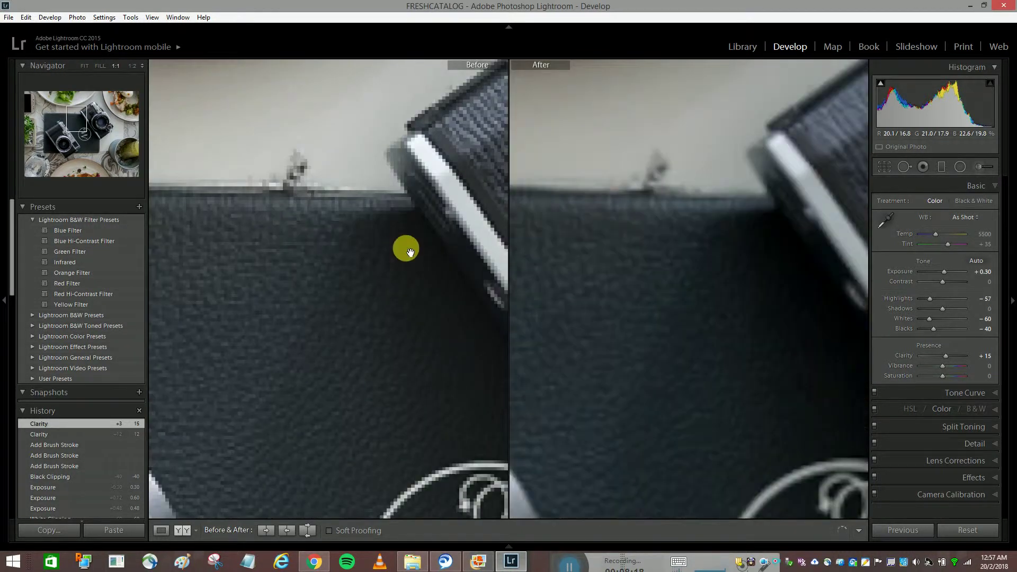
pyautogui.moveTo(383, 271); pyautogui.dragTo(282, 323)
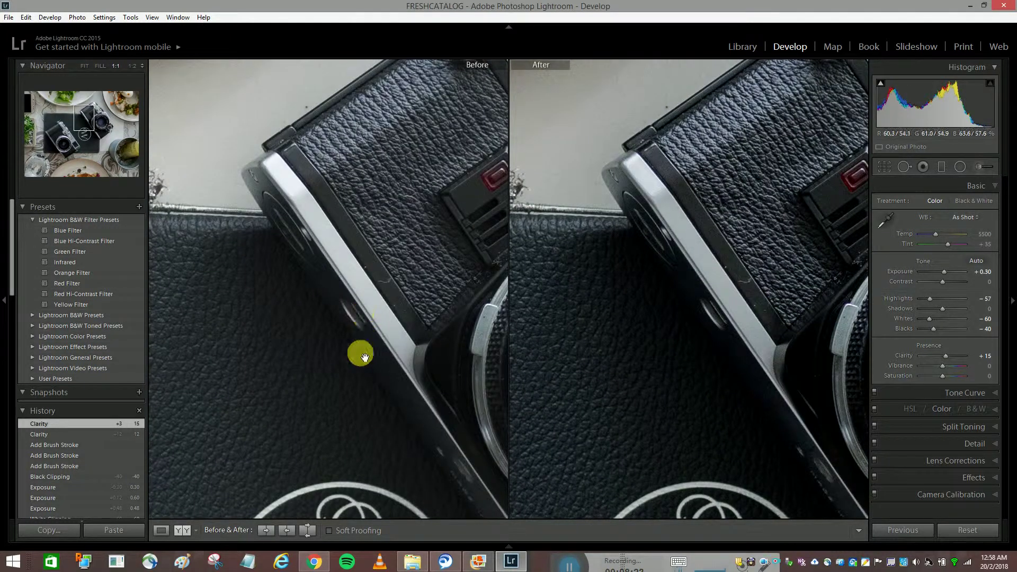
pyautogui.moveTo(378, 312); pyautogui.dragTo(243, 325)
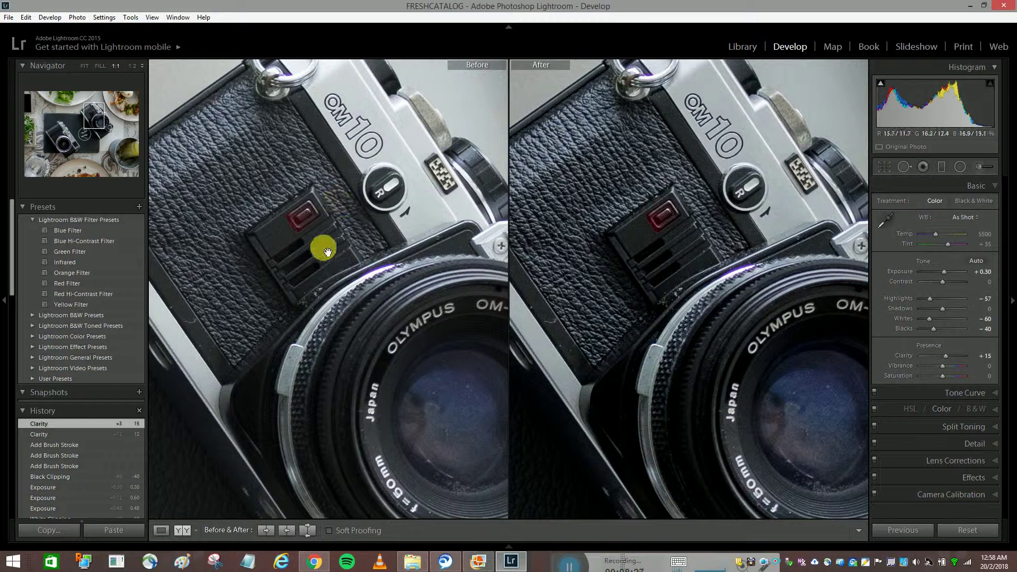
pyautogui.moveTo(341, 245); pyautogui.dragTo(318, 318)
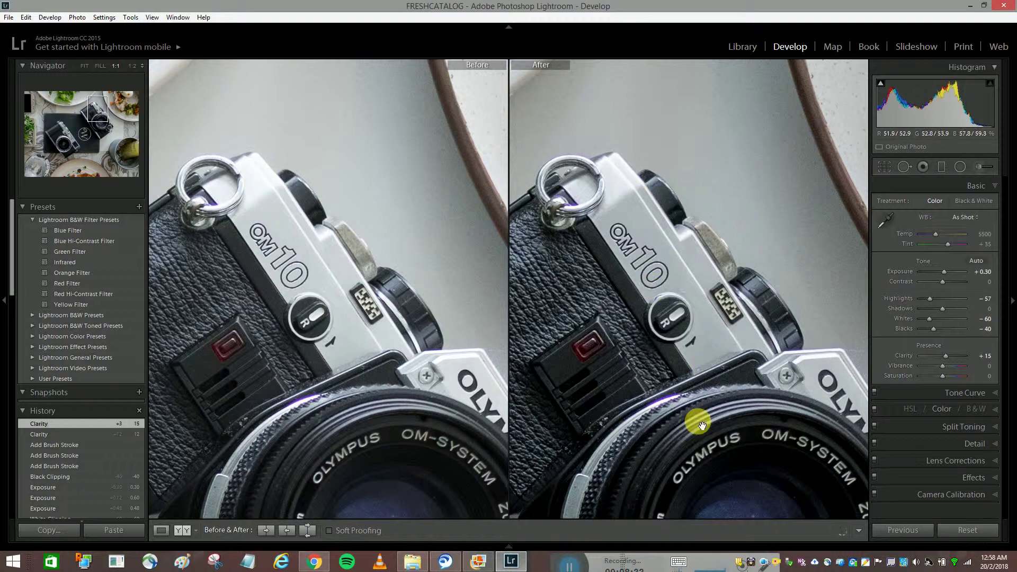
pyautogui.click(371, 353)
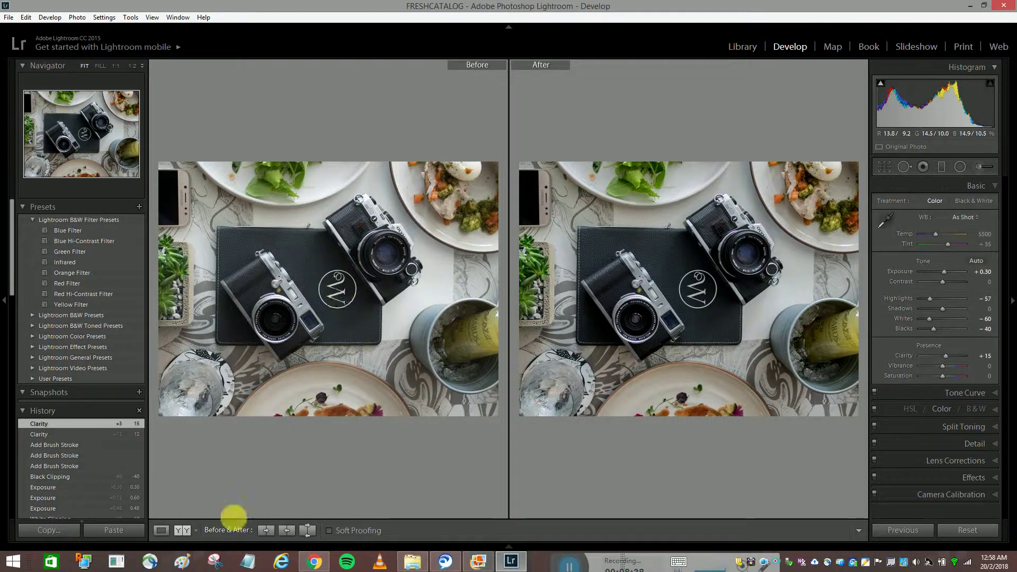
pyautogui.click(160, 532)
# Step: Open the export settings for the photo and select the subfolder name SELECTED
pyautogui.rightClick(481, 218)
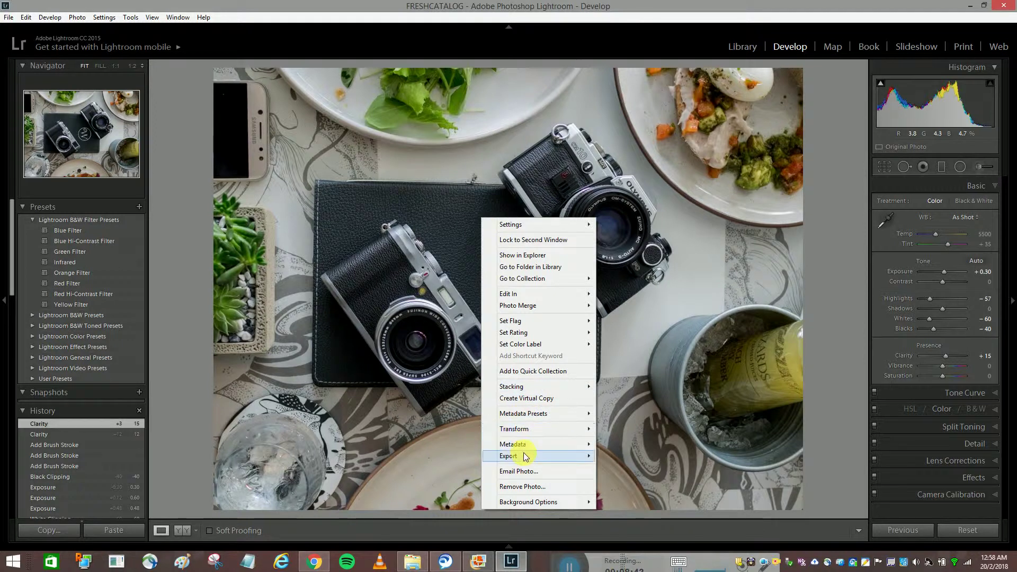
pyautogui.moveTo(524, 457)
pyautogui.click(619, 455)
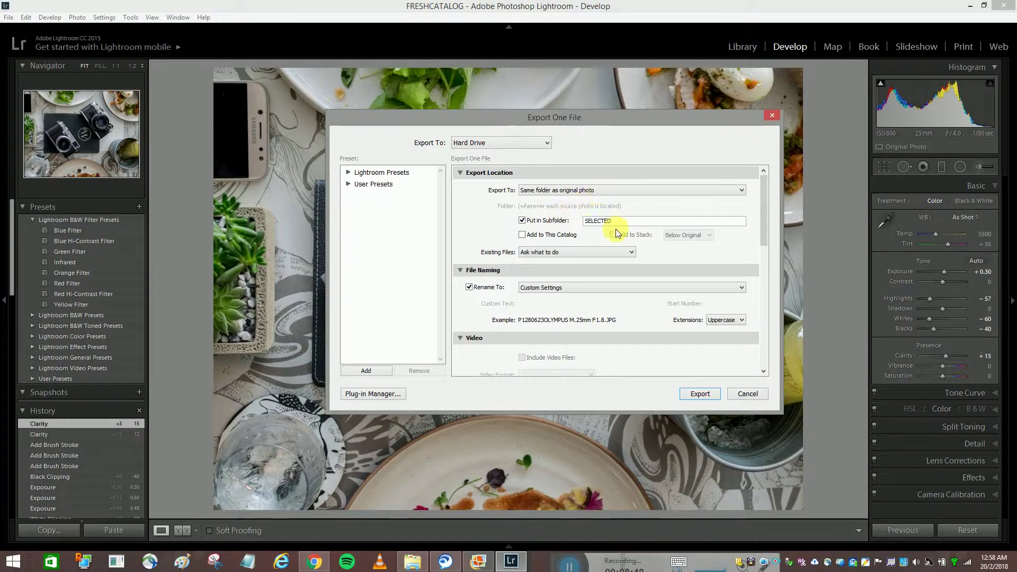
pyautogui.moveTo(617, 222); pyautogui.dragTo(561, 221)
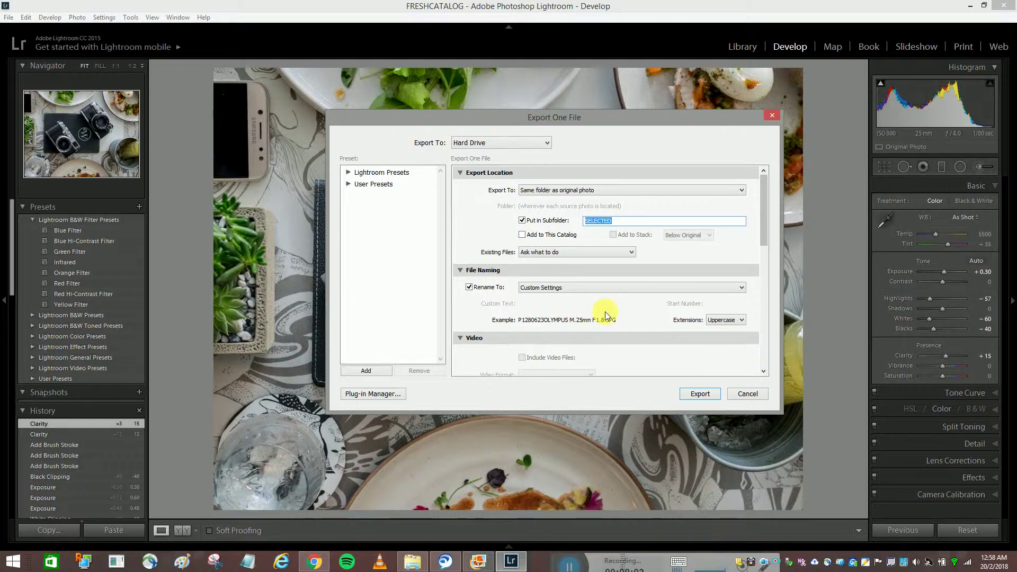
# Step: Edit the custom filename template for the export and remove its Brightness Value token
pyautogui.click(551, 290)
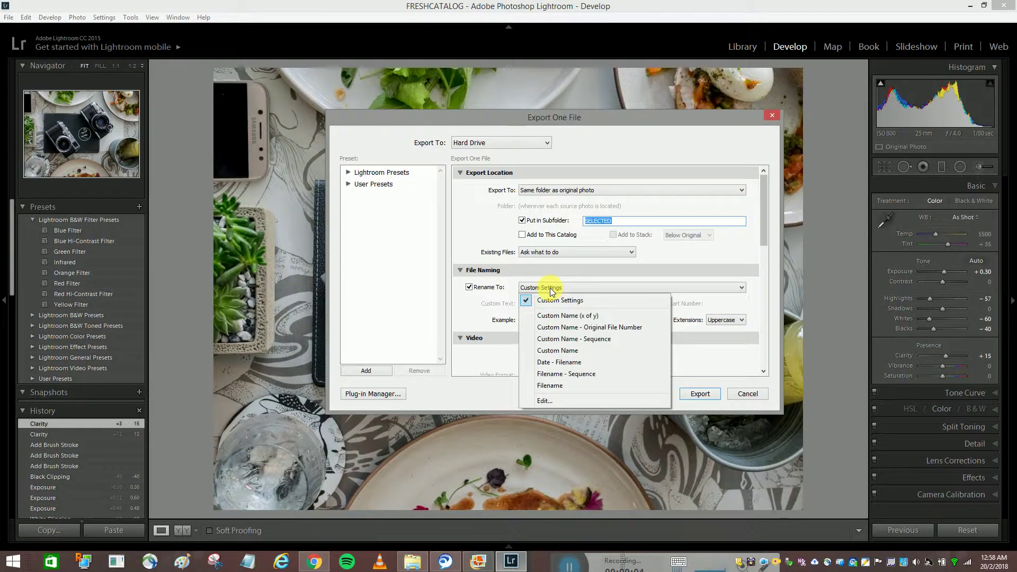
pyautogui.click(548, 400)
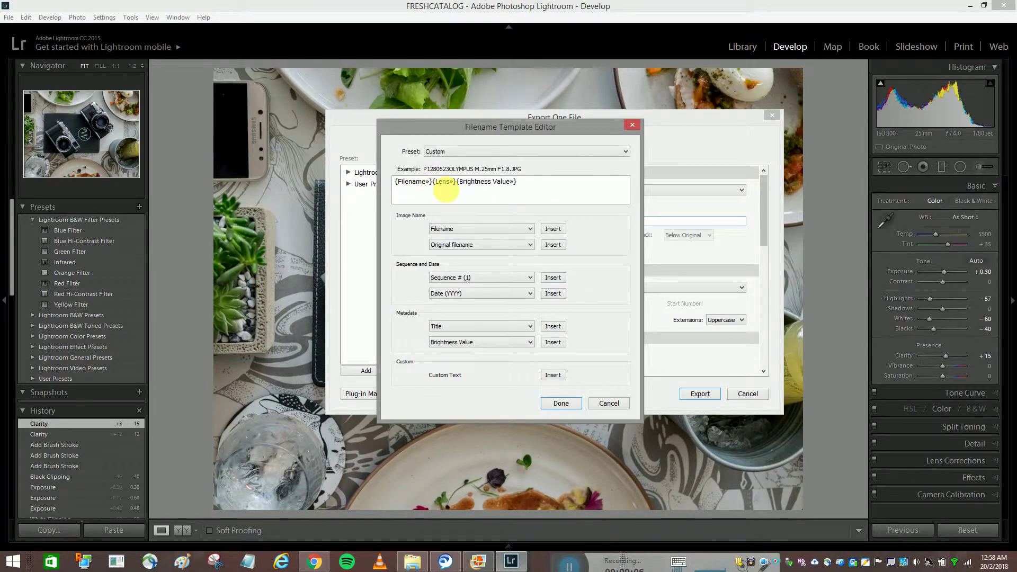
pyautogui.click(486, 181)
pyautogui.press('BackSpace')
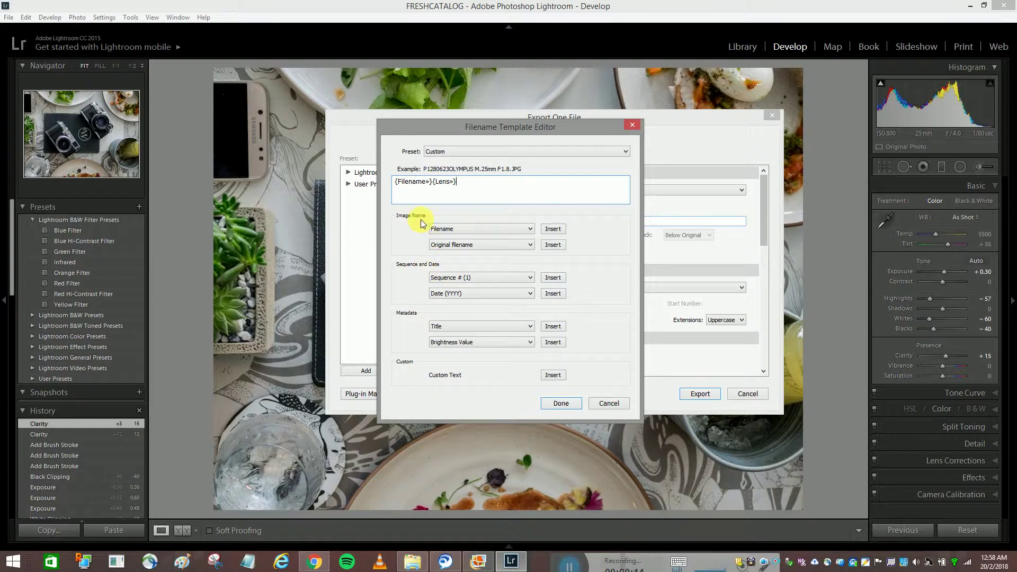
# Step: Examine the date, sequence, title and camera metadata tokens available for the filename template
pyautogui.click(552, 281)
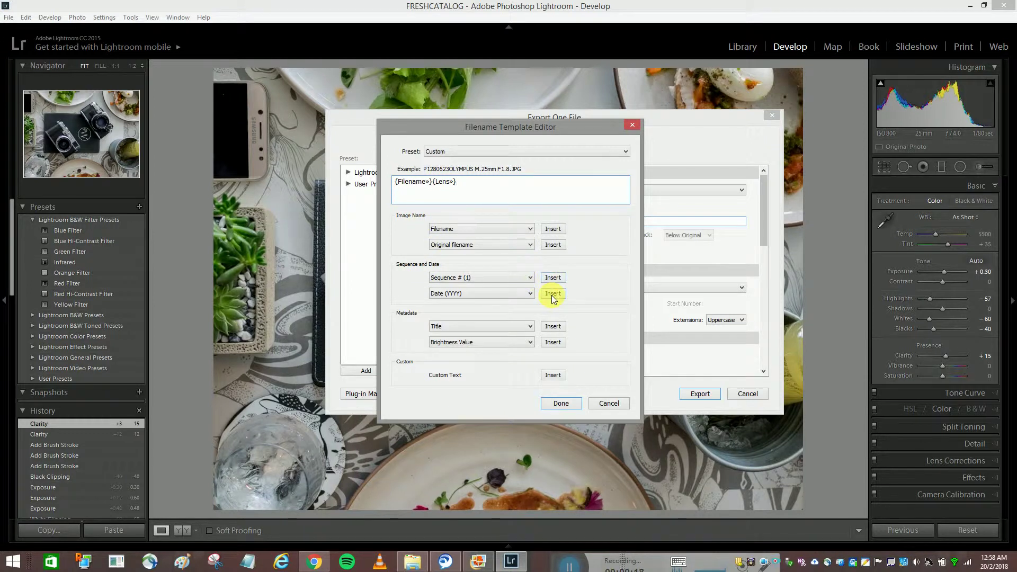
pyautogui.click(526, 295)
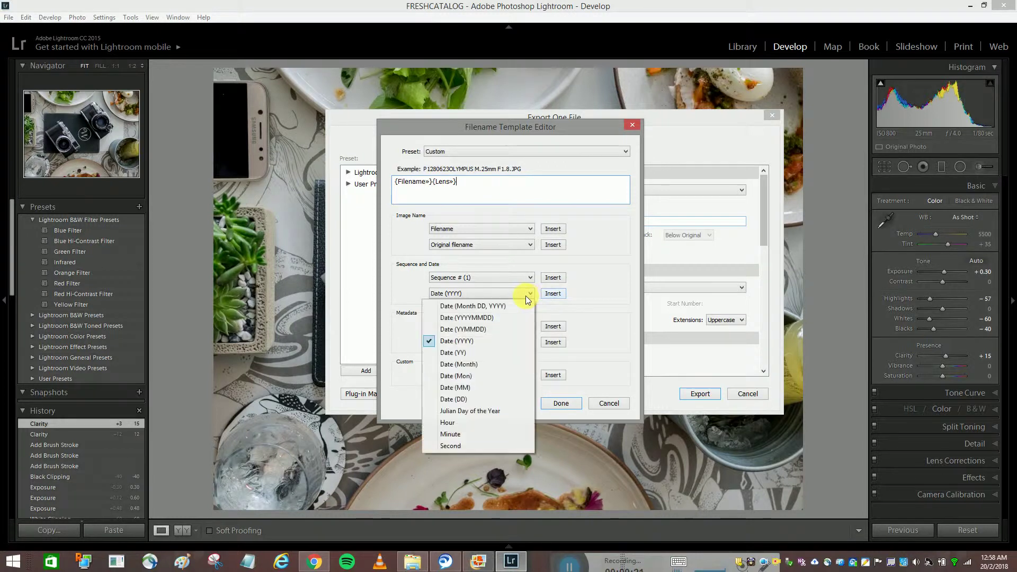
pyautogui.click(526, 278)
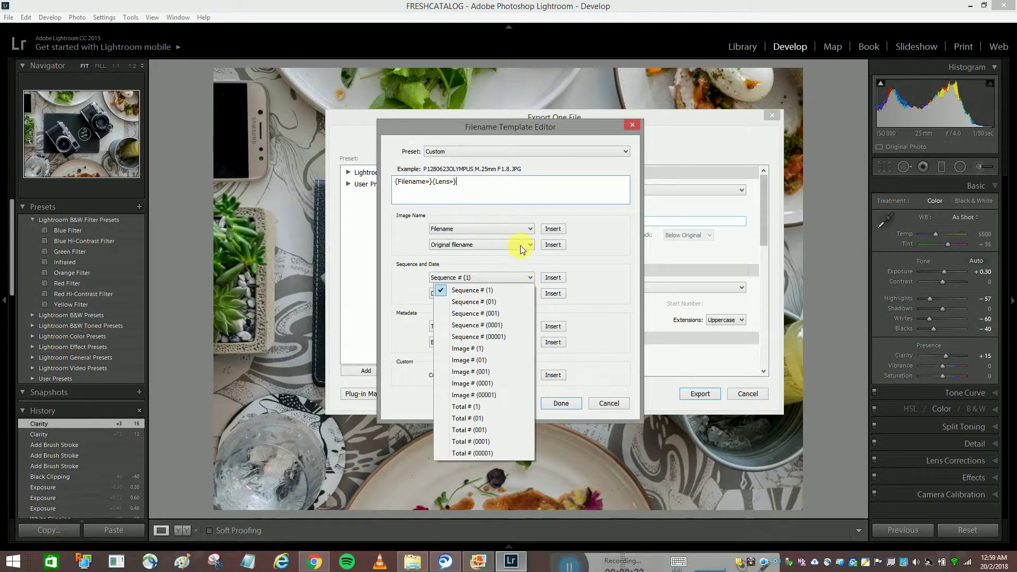
pyautogui.click(619, 267)
pyautogui.click(516, 327)
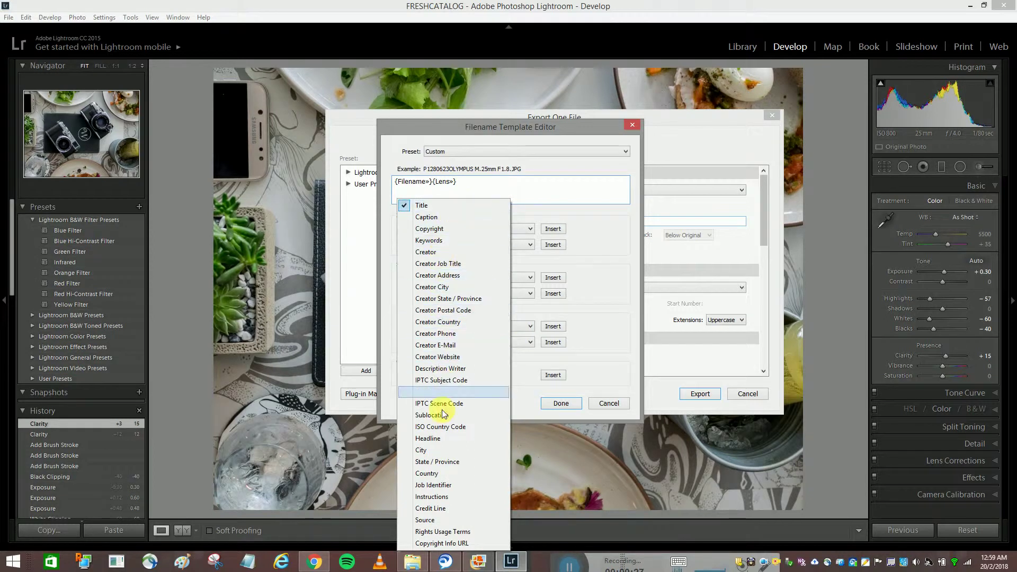
pyautogui.click(608, 310)
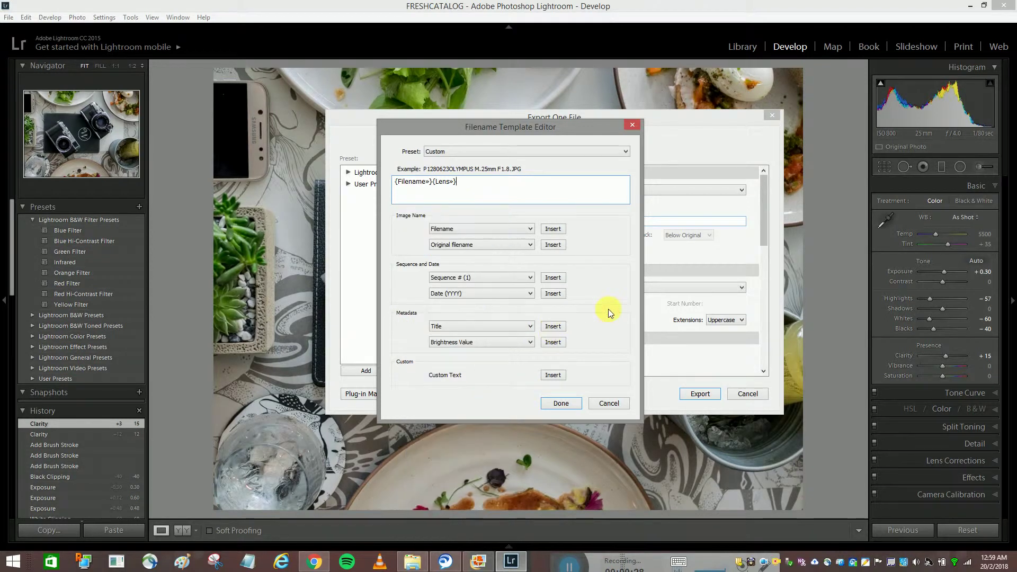
pyautogui.click(479, 341)
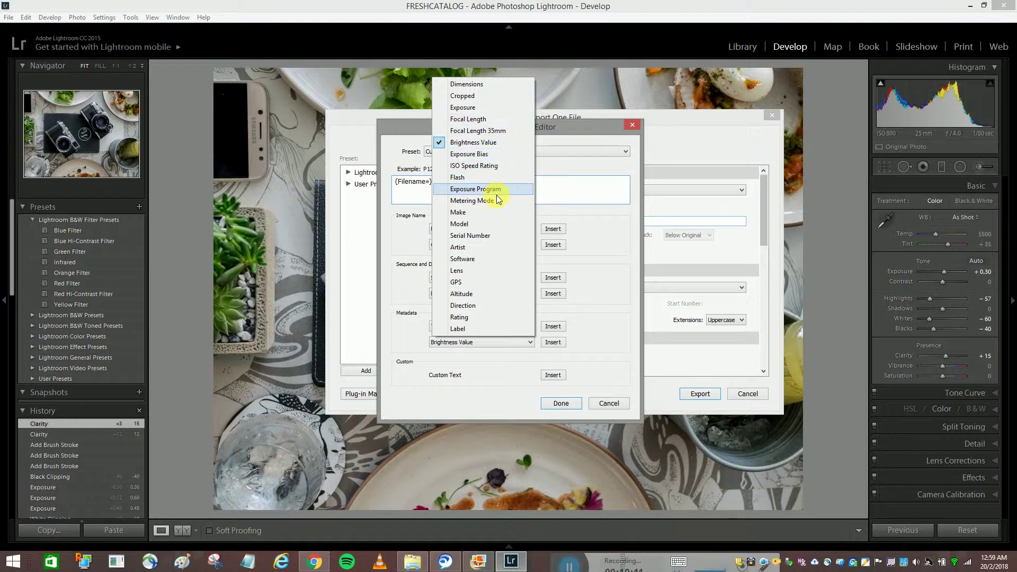
pyautogui.click(481, 272)
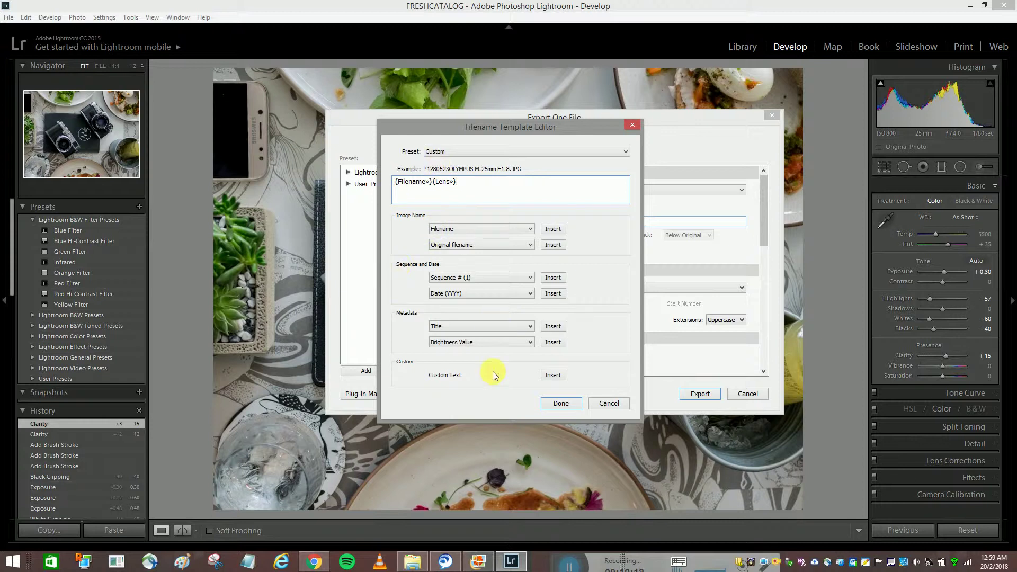
# Step: Accept the Filename and Lens template and export the photo to the SELECTED subfolder, using unique names for files that already exist
pyautogui.click(557, 405)
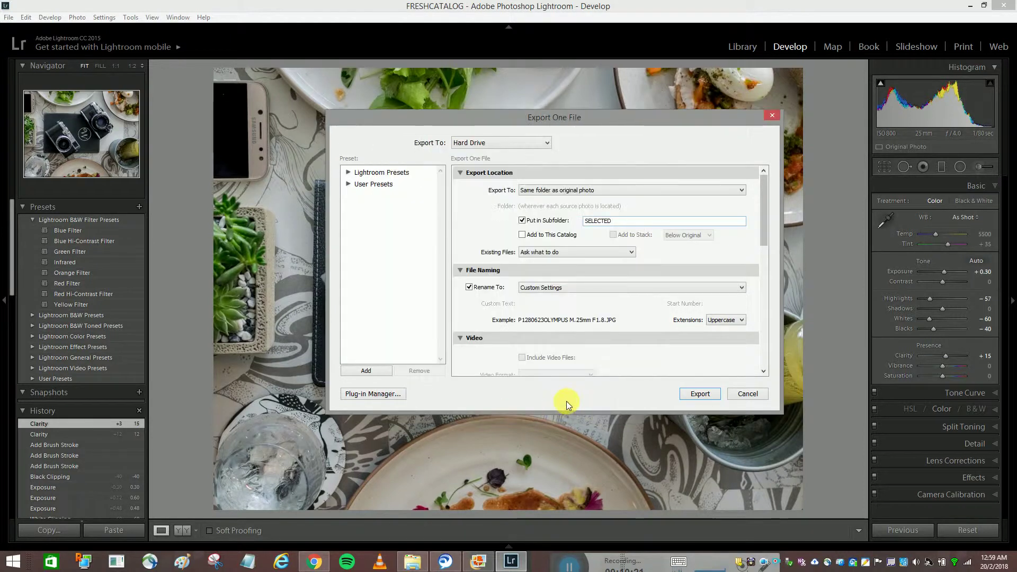
pyautogui.click(698, 394)
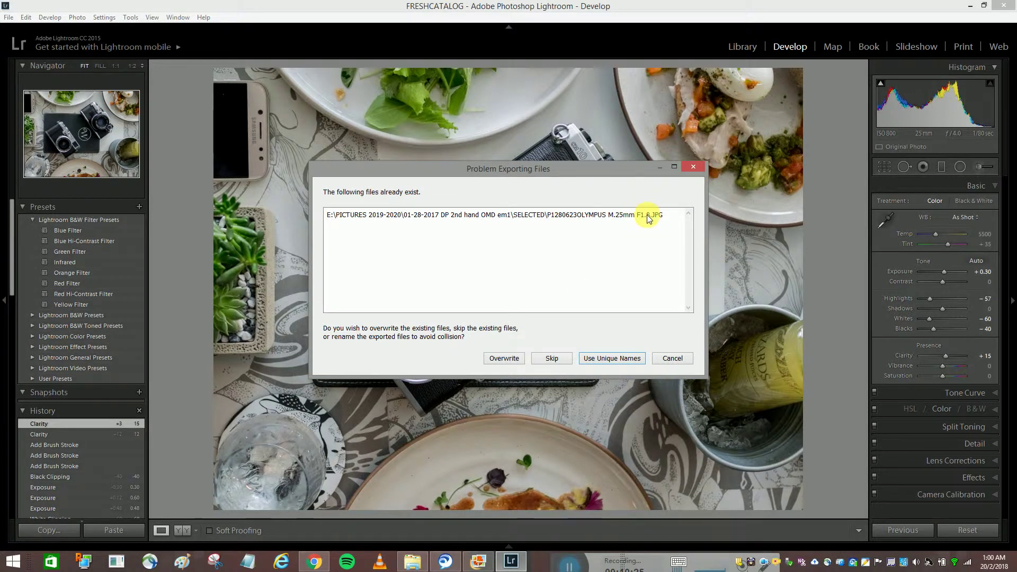
pyautogui.click(606, 360)
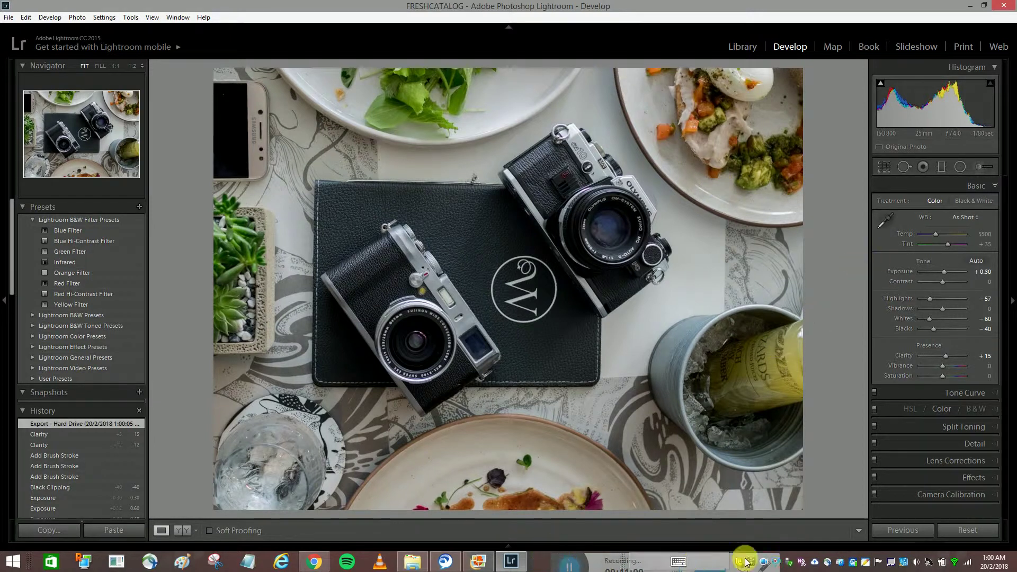
pyautogui.click(781, 564)
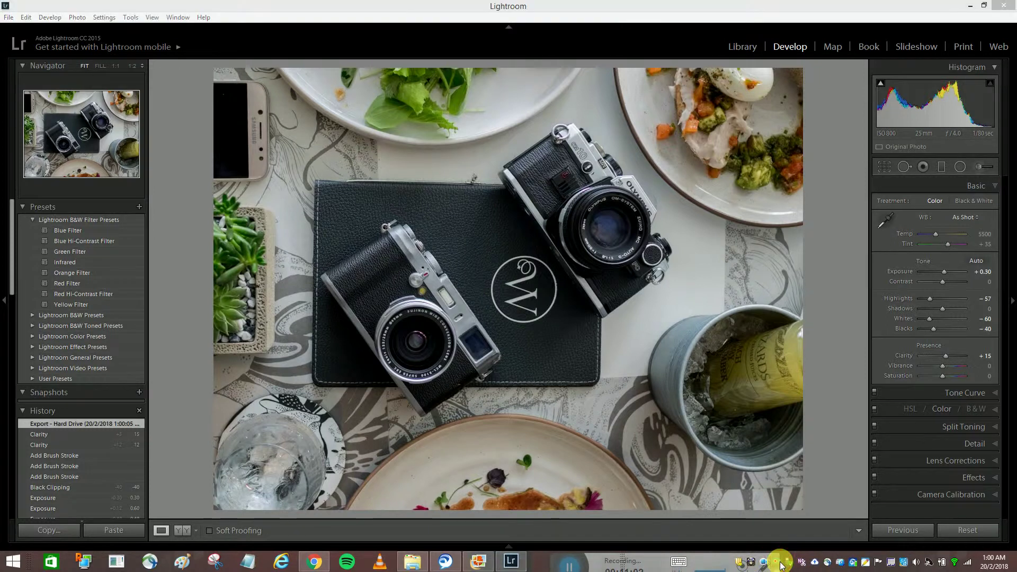